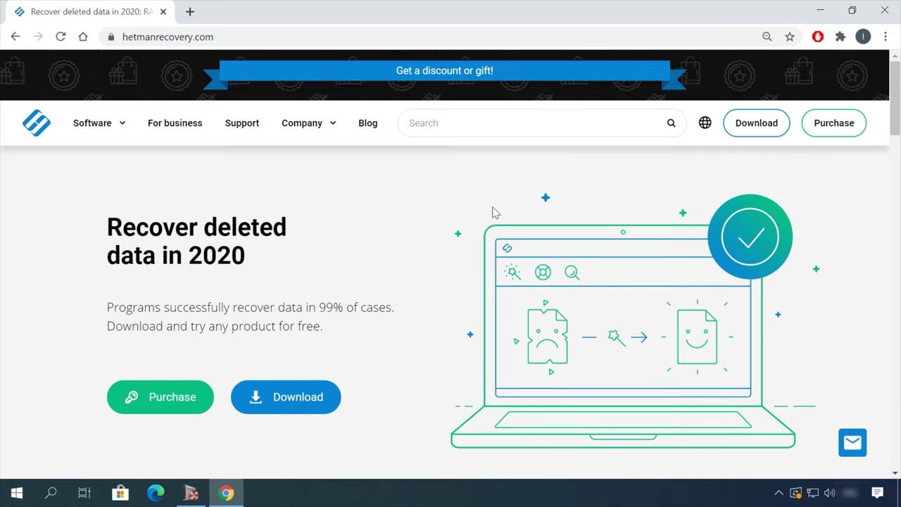
# - Open the Hetman Partition Recovery 3.1 download page and download the installation file
pyautogui.scroll(-5, 479, 211)
pyautogui.scroll(-10, 464, 216)
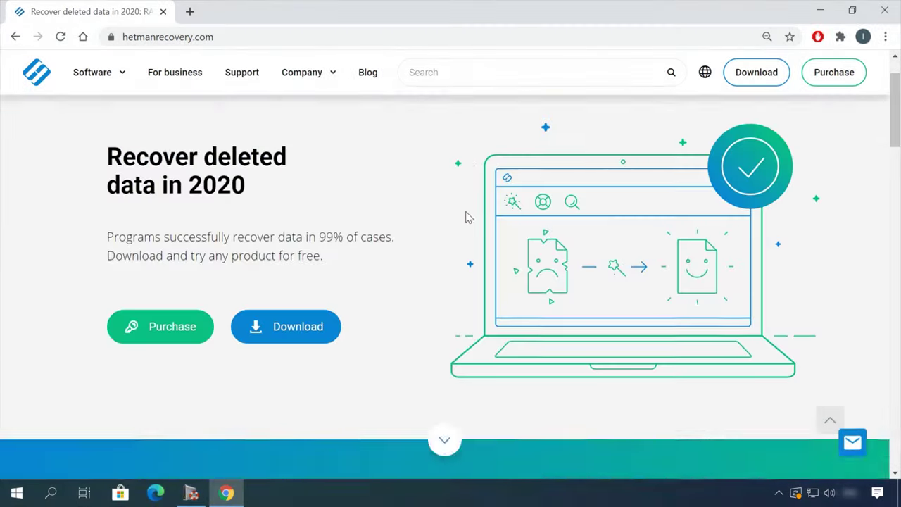
pyautogui.scroll(1, 466, 217)
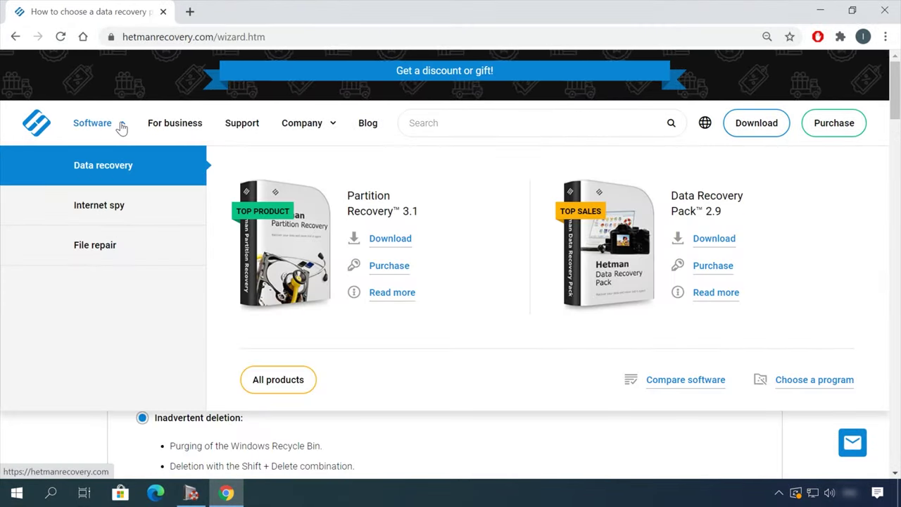
pyautogui.click(295, 396)
pyautogui.scroll(-8, 359, 357)
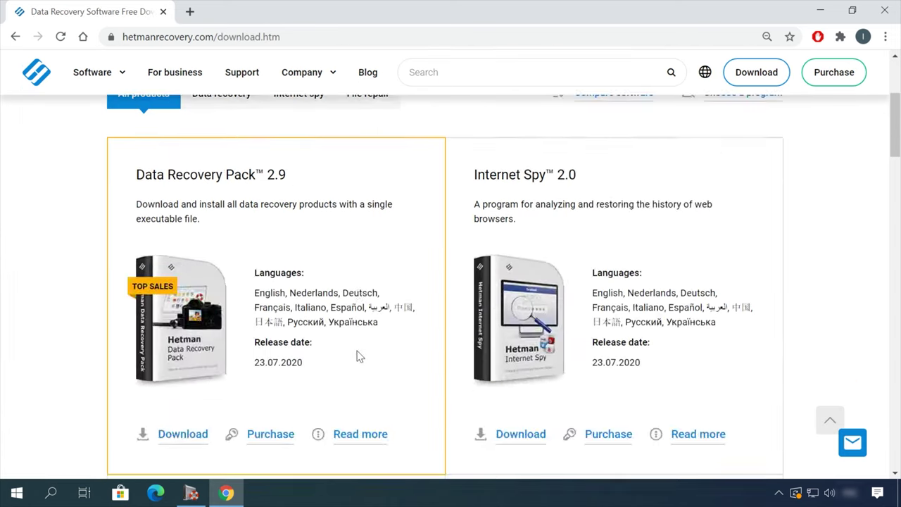
pyautogui.click(183, 419)
pyautogui.scroll(-1, 529, 352)
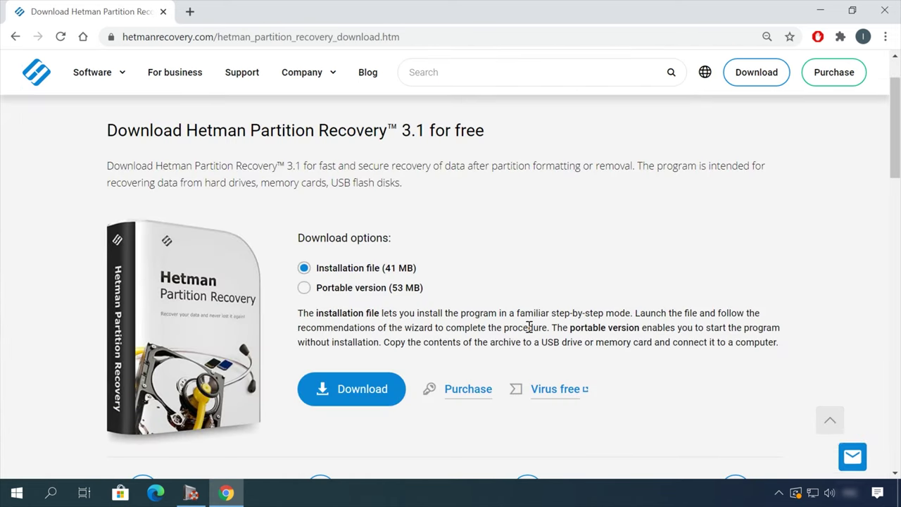
pyautogui.click(349, 399)
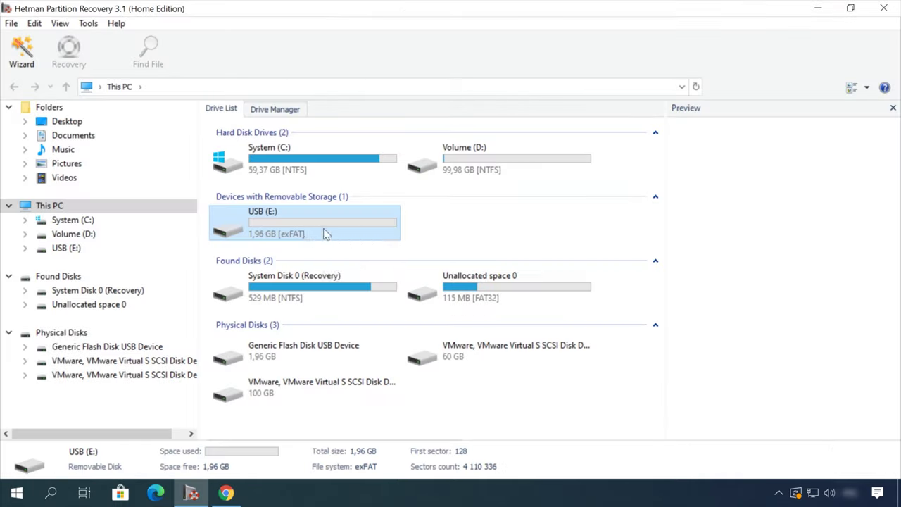
# - Switch to Hetman Partition Recovery and run a fast scan of the USB (E:) drive
pyautogui.doubleClick(326, 234)
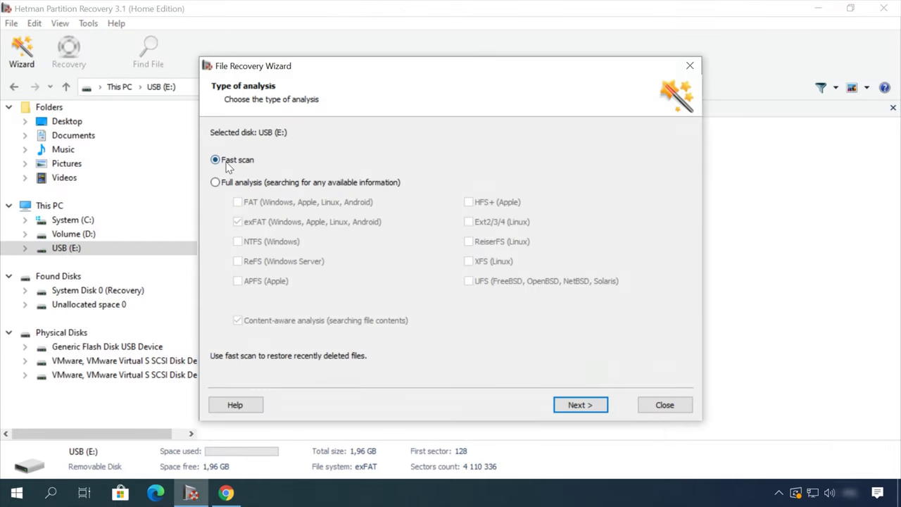
pyautogui.click(582, 404)
pyautogui.click(582, 405)
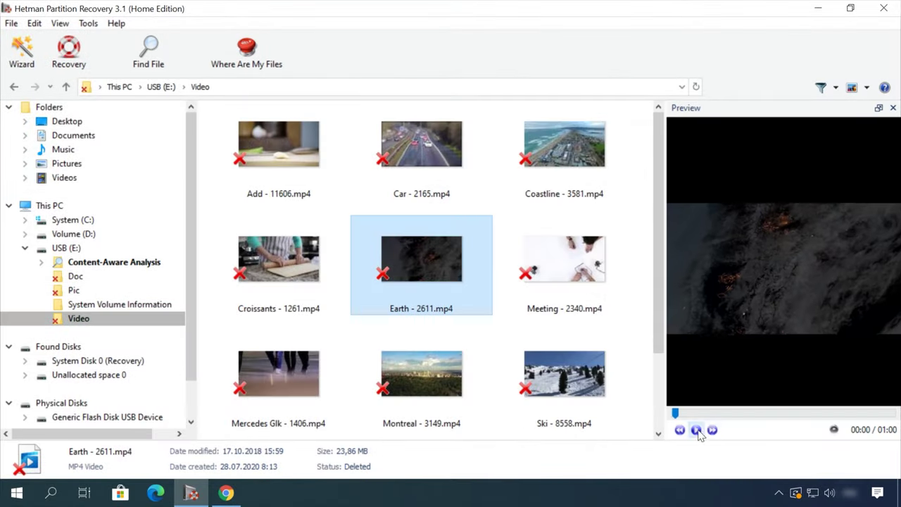
# - Preview the deleted video Earth - 2611.mp4 from about the middle of its length
pyautogui.click(755, 413)
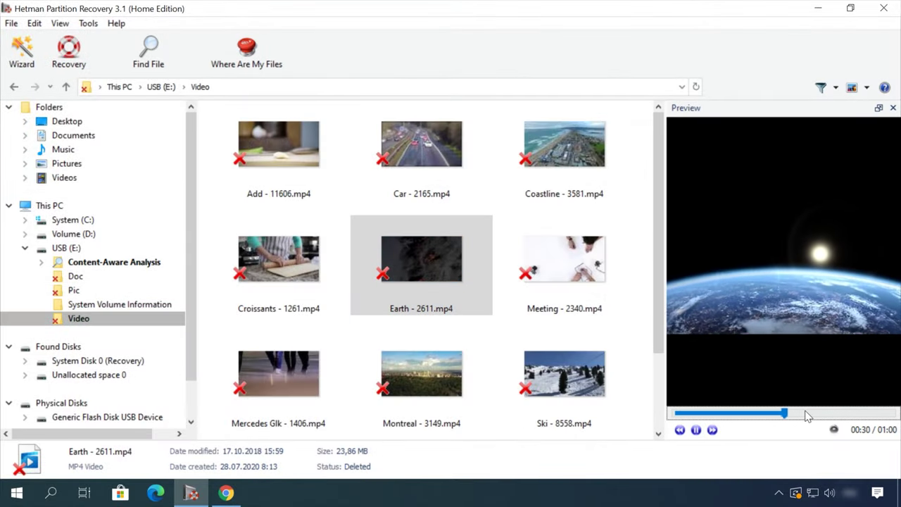
pyautogui.rightClick(438, 258)
pyautogui.click(478, 264)
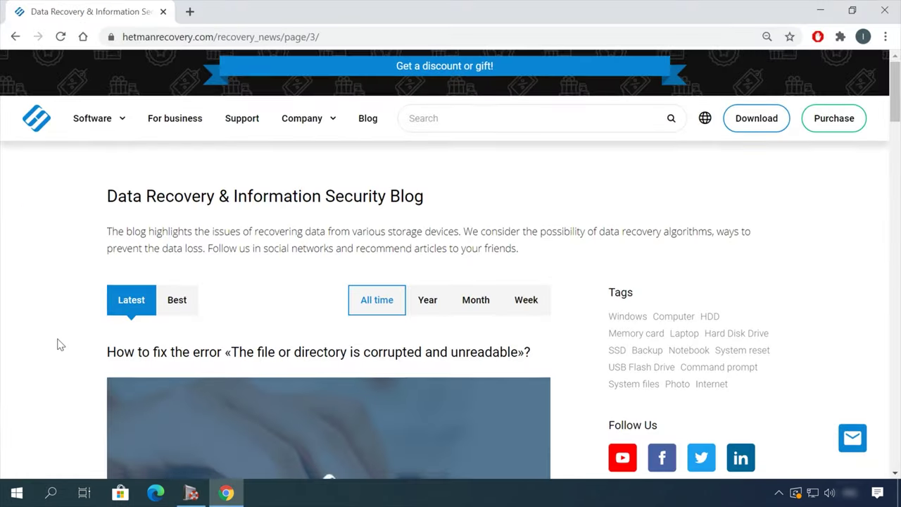
# - Open the blog article on removing files safely from an HDD or SSD in Windows 10 and read through it
pyautogui.scroll(-15, 64, 339)
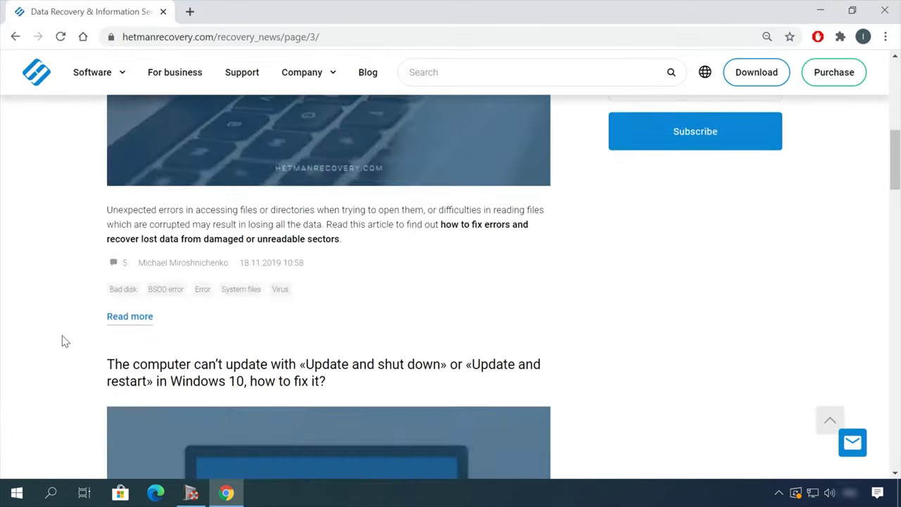
pyautogui.click(408, 110)
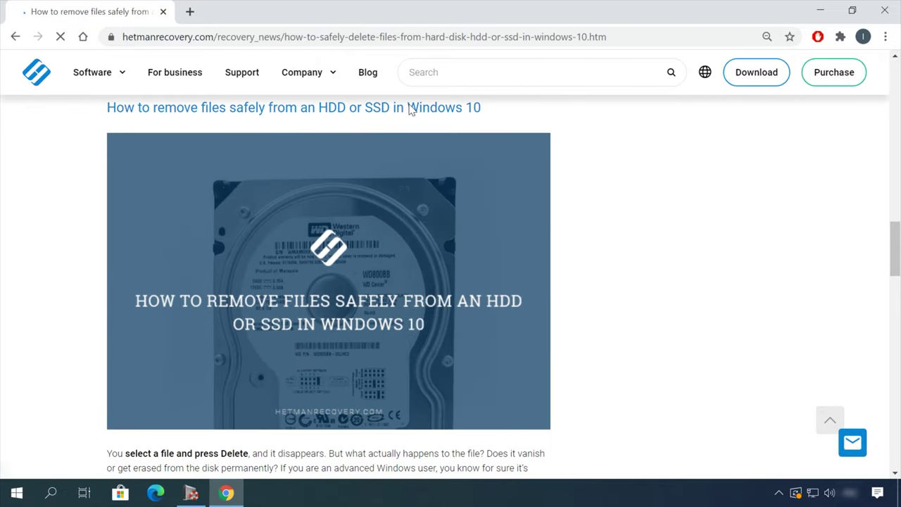
pyautogui.scroll(-3, 549, 271)
pyautogui.scroll(-15, 553, 275)
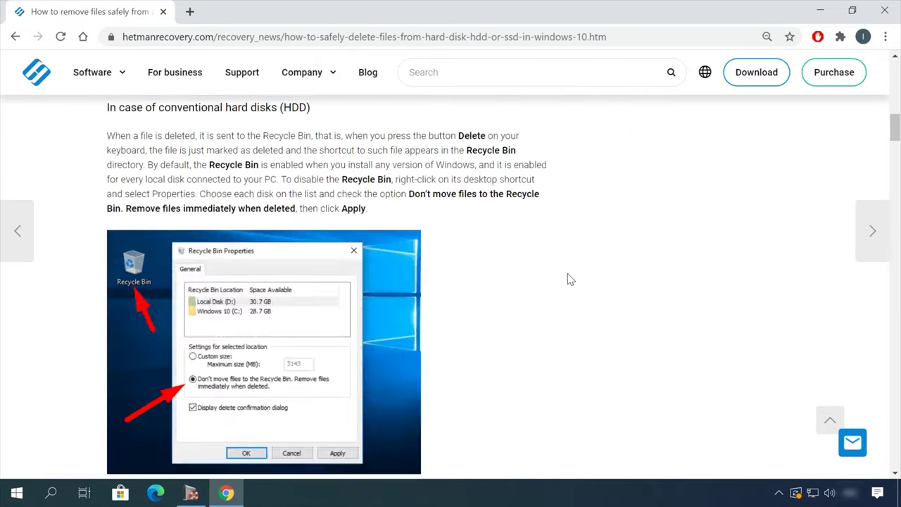
pyautogui.scroll(-15, 570, 279)
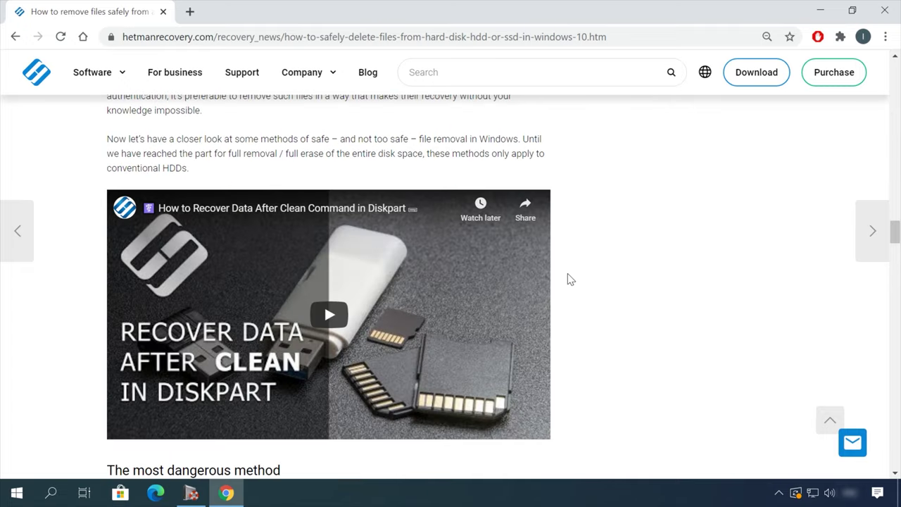
# - Open the website's message form and start its text with "He"
pyautogui.click(853, 442)
pyautogui.click(782, 283)
pyautogui.click(756, 317)
pyautogui.click(755, 351)
pyautogui.write('He')
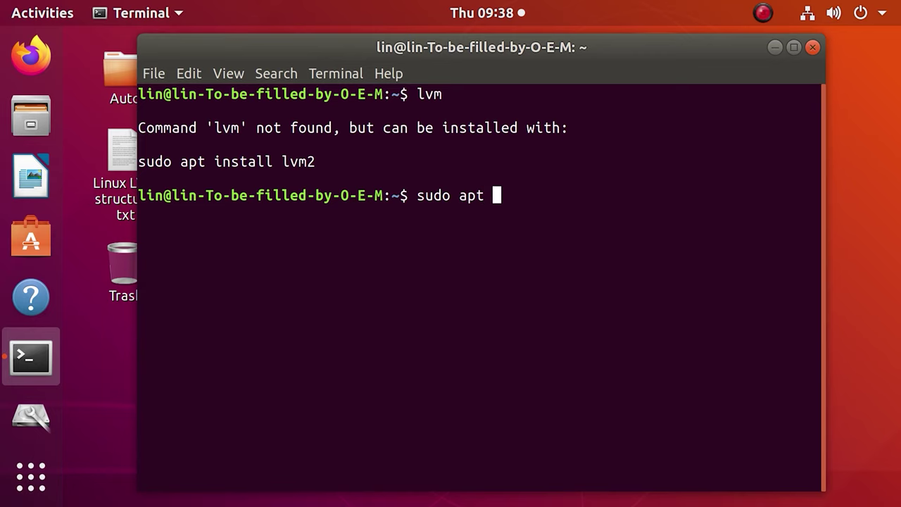
# - Install the lvm2 package with sudo apt install, entering the account password and agreeing to continue
pyautogui.press('Return')
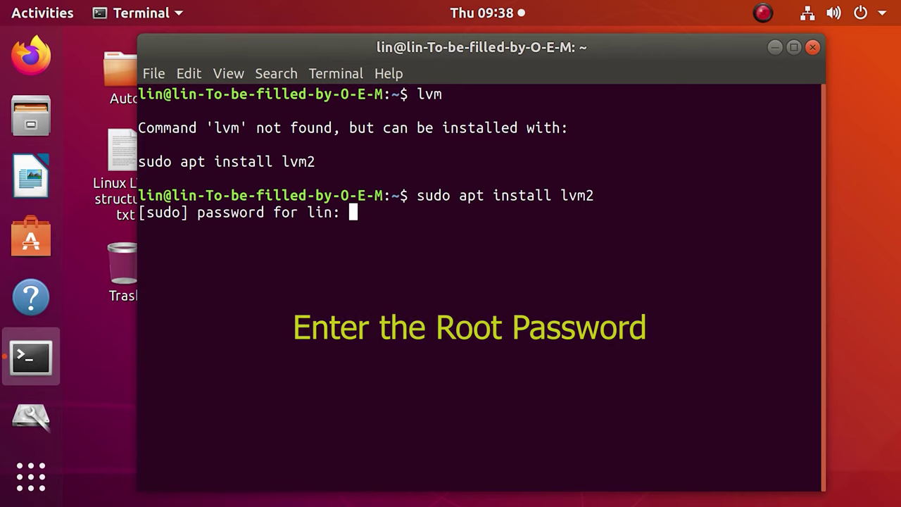
pyautogui.press('Return')
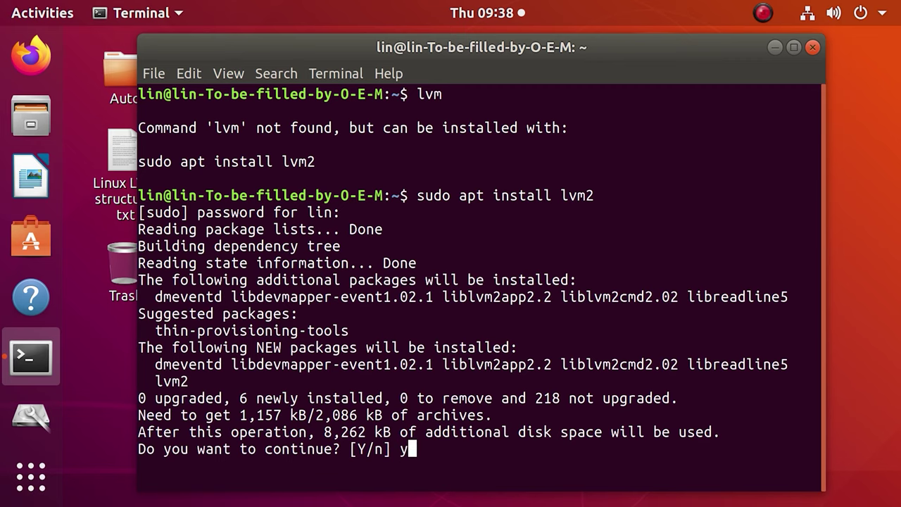
pyautogui.write('y')
pyautogui.press('Return')
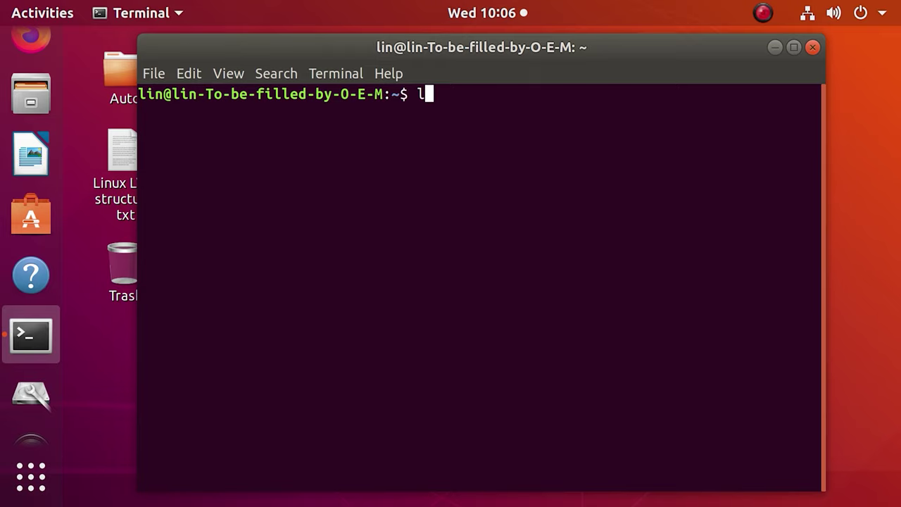
# - Switch to Disks and view the details of the first two 320 GB hard disks
pyautogui.press('Return')
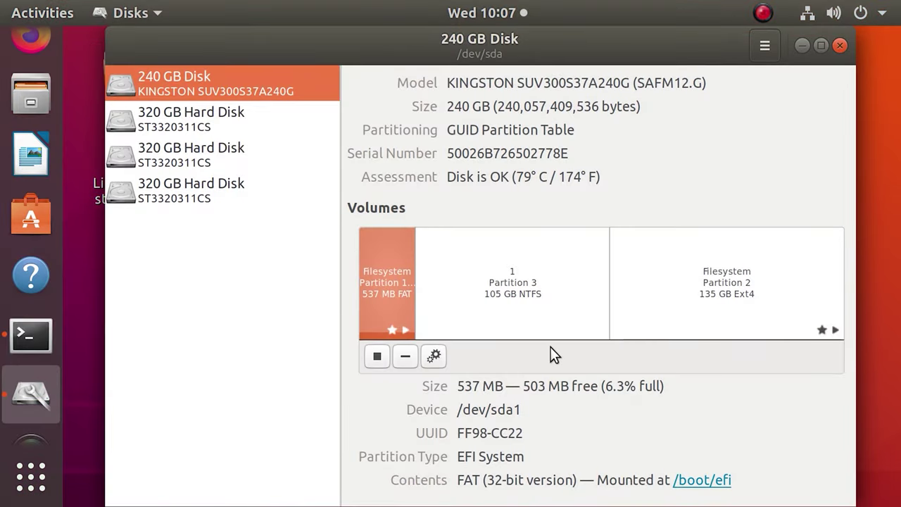
pyautogui.click(205, 127)
pyautogui.click(209, 153)
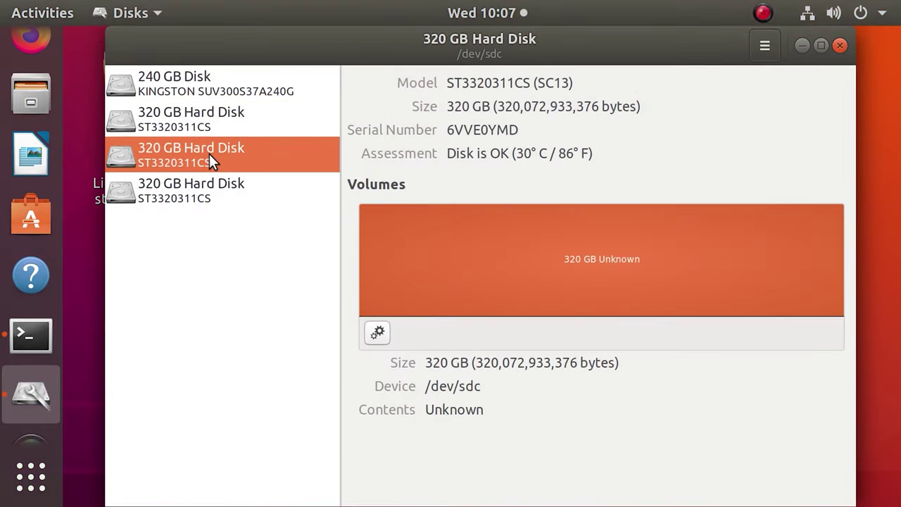
# - Format the 320 GB disk /dev/sdd as an Ext4 volume named 3, entering the account password to authenticate
pyautogui.click(217, 199)
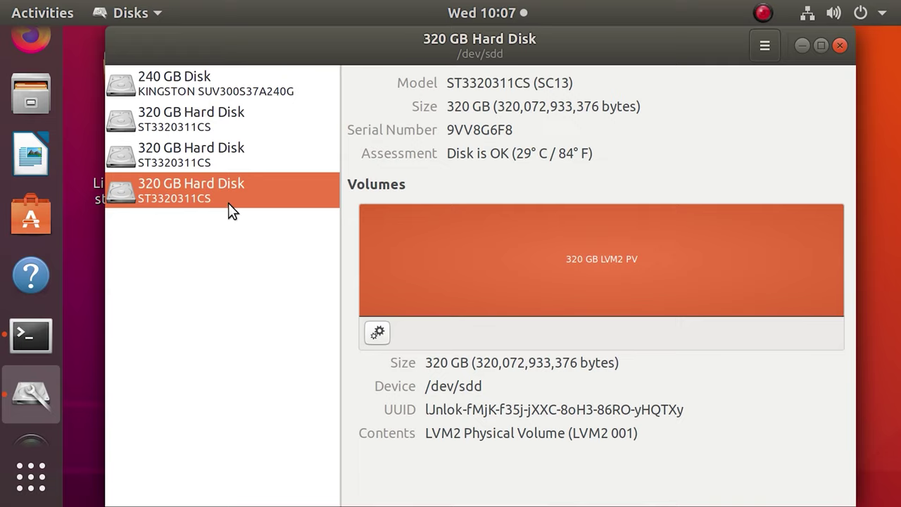
pyautogui.click(377, 333)
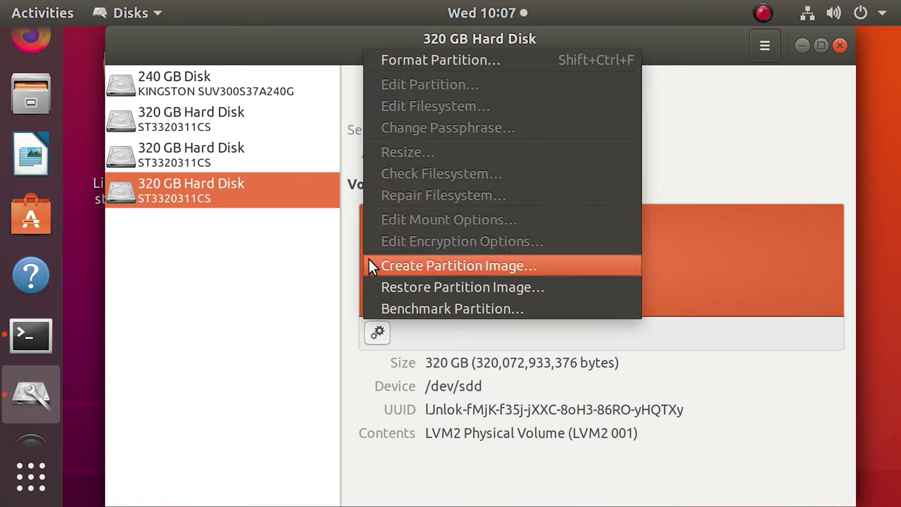
pyautogui.click(441, 62)
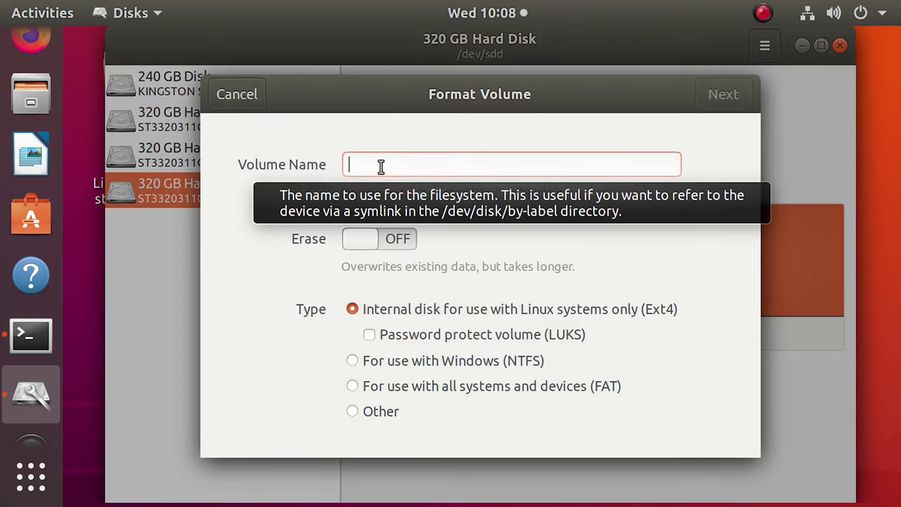
pyautogui.write('3')
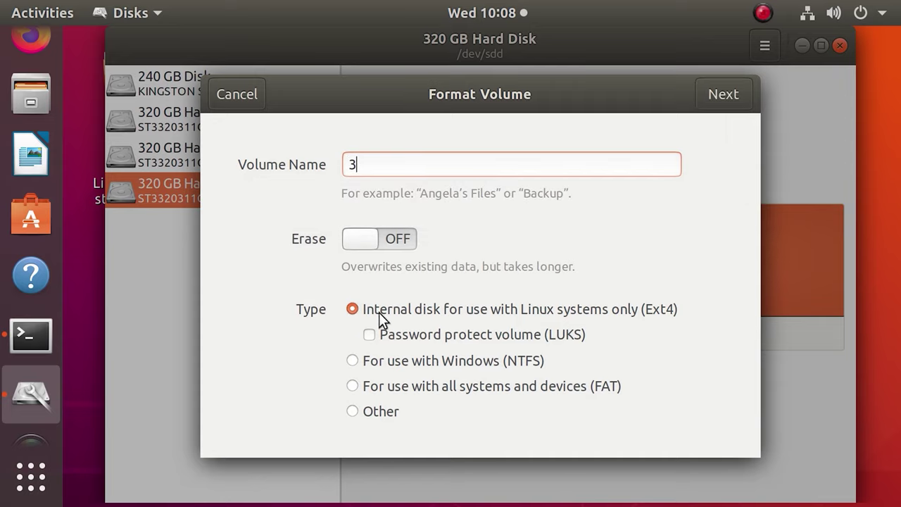
pyautogui.click(740, 106)
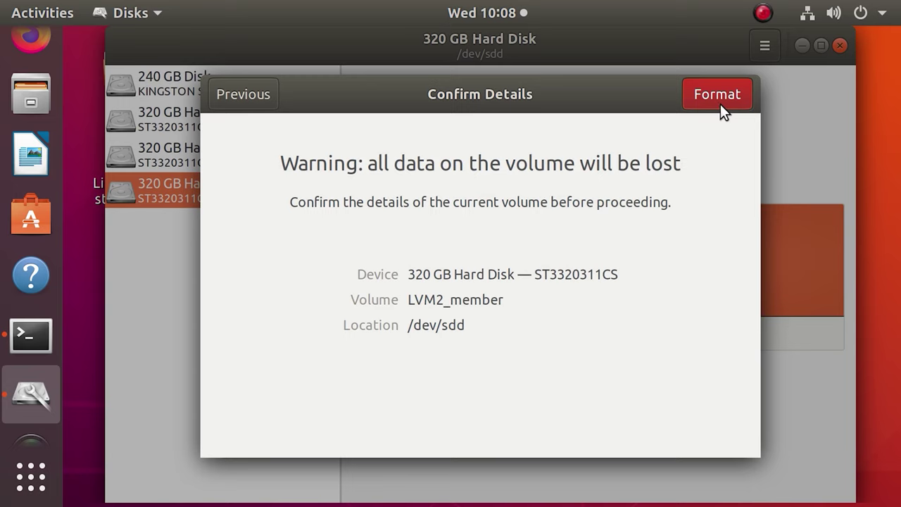
pyautogui.click(718, 95)
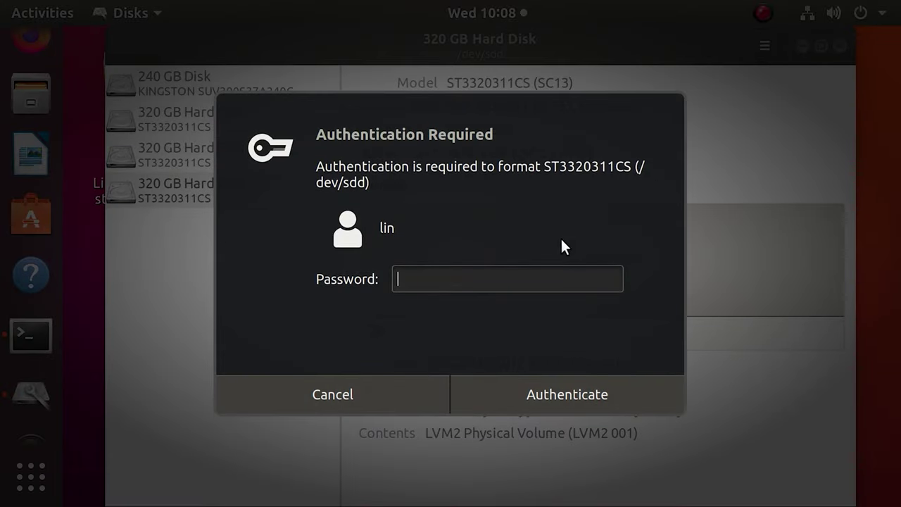
pyautogui.write('●●●●●●')
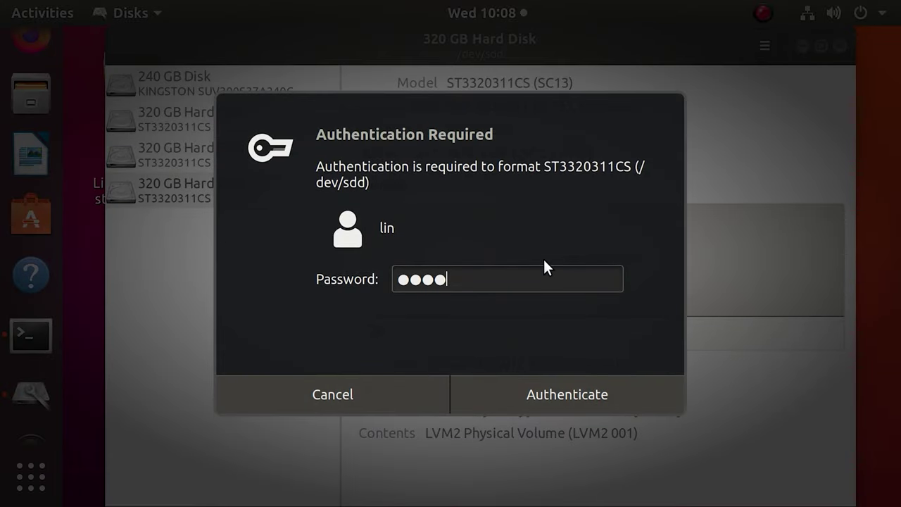
pyautogui.click(565, 396)
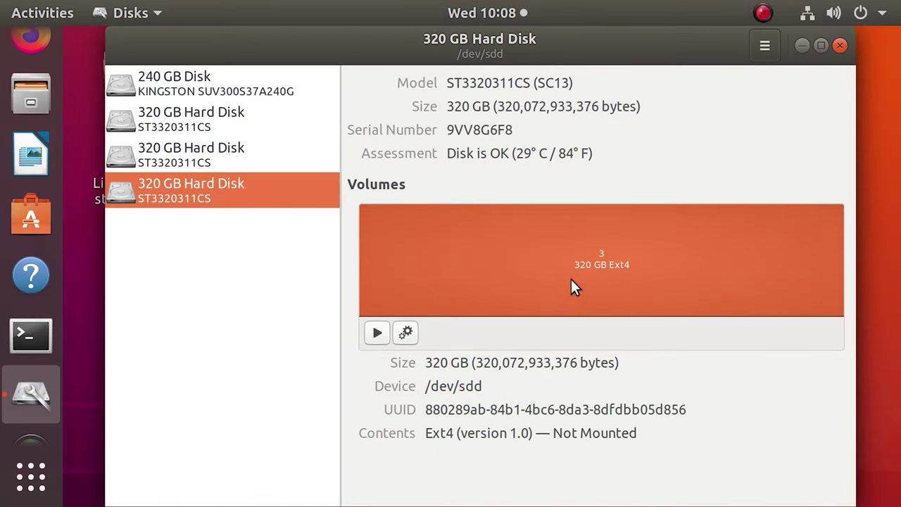
# - Check the volume contents of each of the three 320 GB hard disks
pyautogui.click(279, 151)
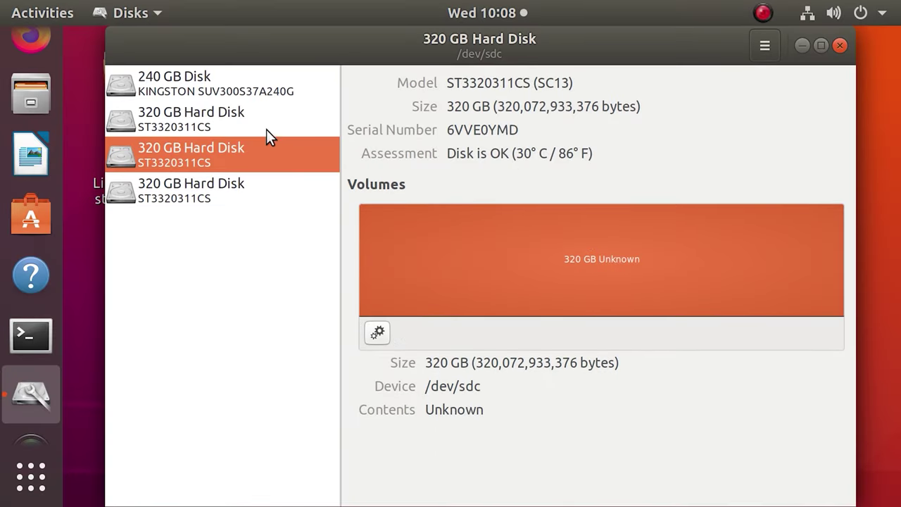
pyautogui.click(265, 116)
pyautogui.click(272, 151)
pyautogui.click(278, 195)
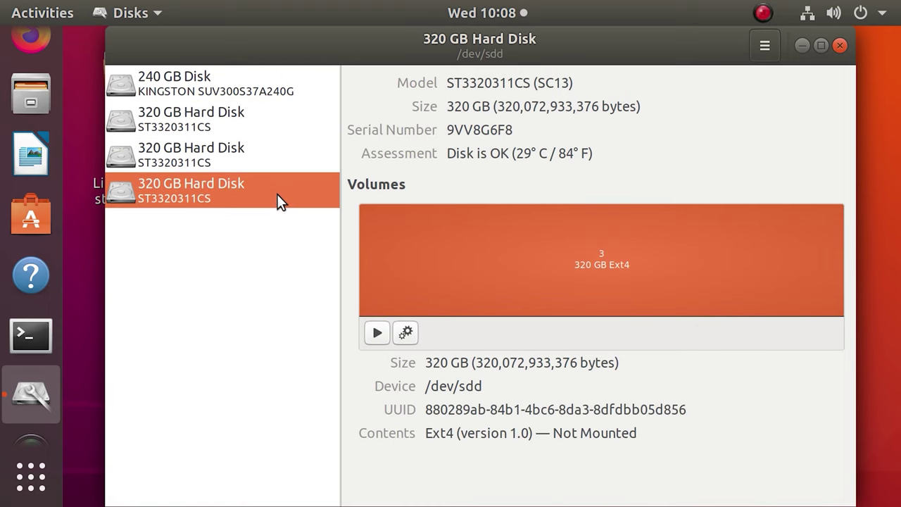
# - In Terminal, try fdisk without arguments and open a root shell with sudo -i, entering the account password
pyautogui.write('disk')
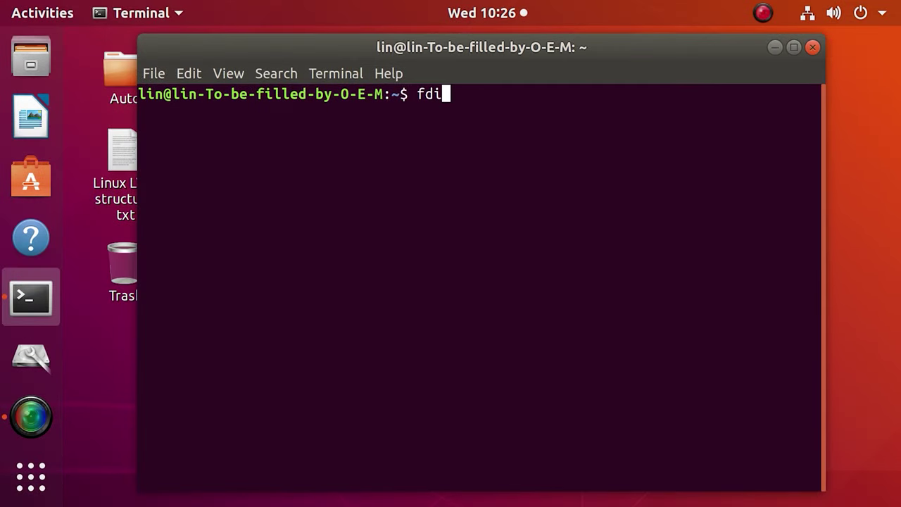
pyautogui.press('Return')
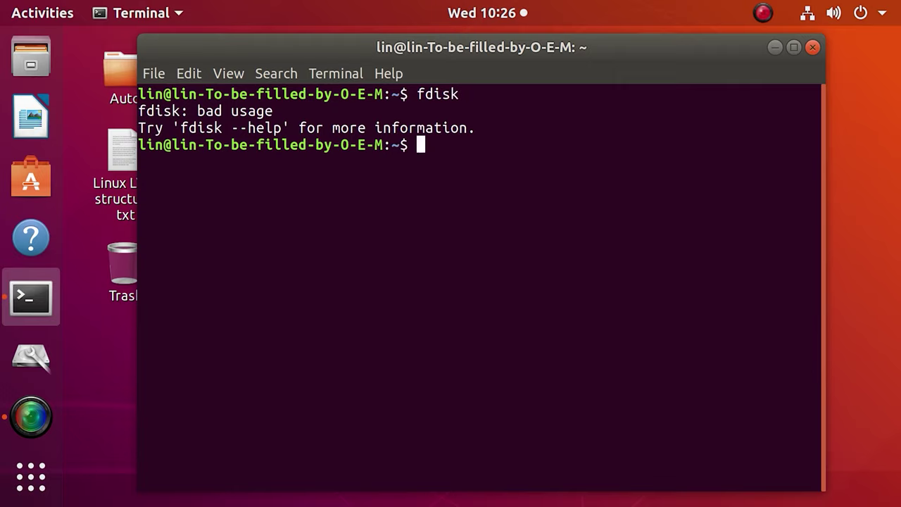
pyautogui.write('sudo -i')
pyautogui.press('Return')
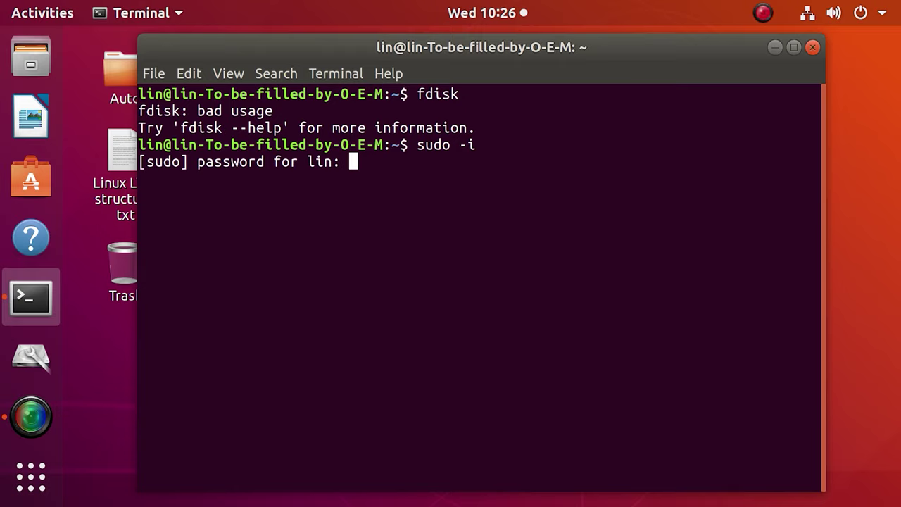
pyautogui.press('Return')
# - Start fdisk on the disk /dev/sdb
pyautogui.write('fdisk')
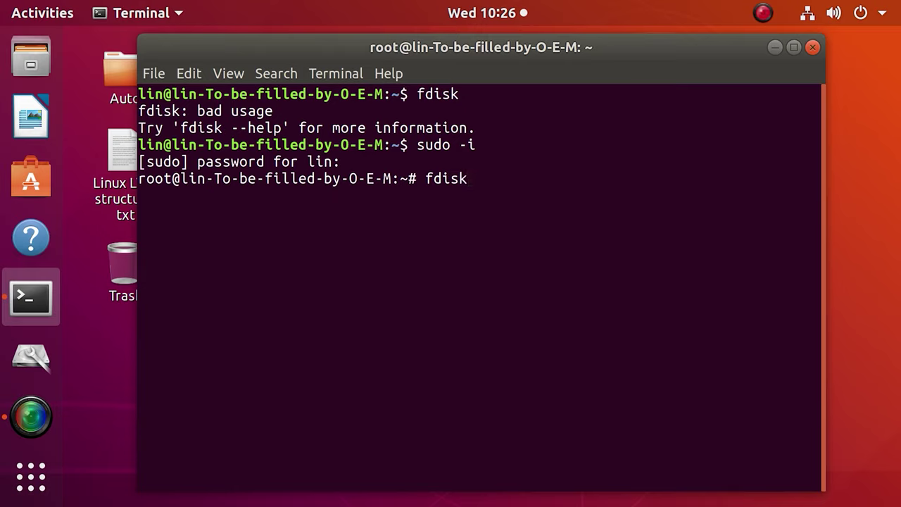
pyautogui.write(' /dev/sdb')
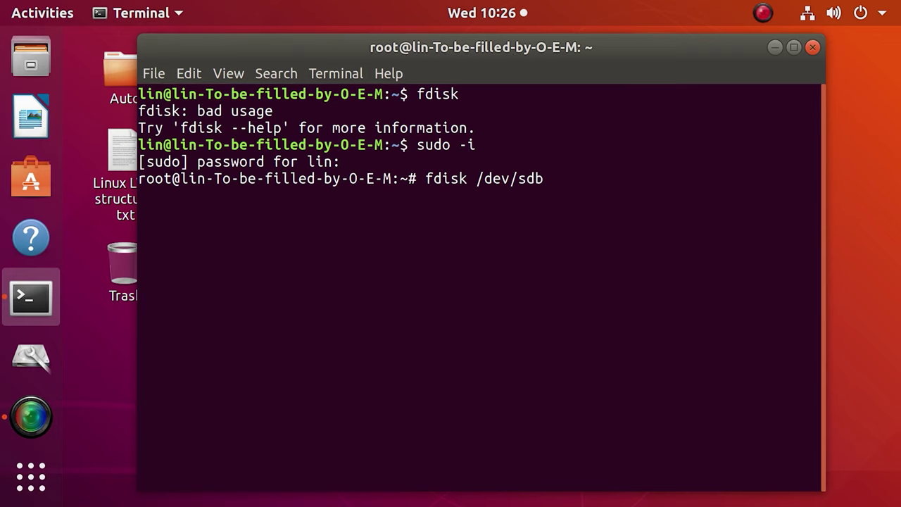
pyautogui.press('Return')
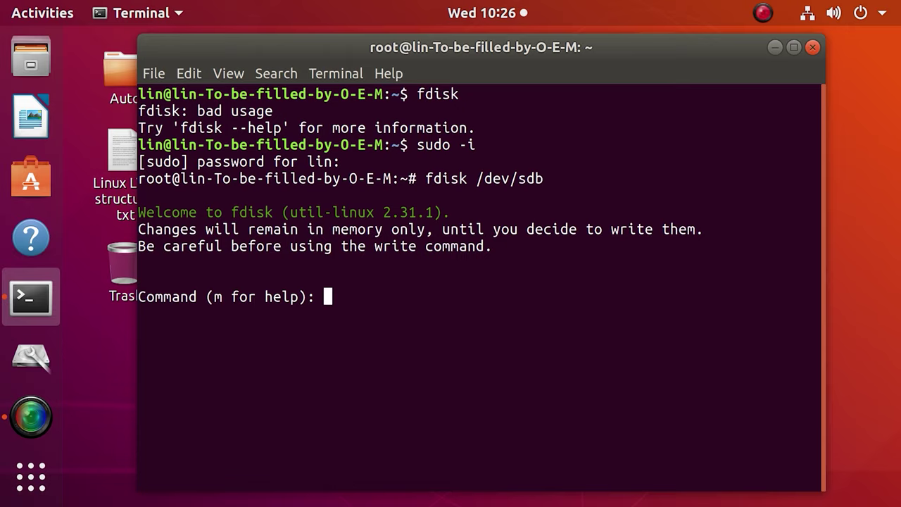
# - Create a new primary partition number 1 on /dev/sdb, accepting the default first and last sectors
pyautogui.write('n')
pyautogui.press('Return')
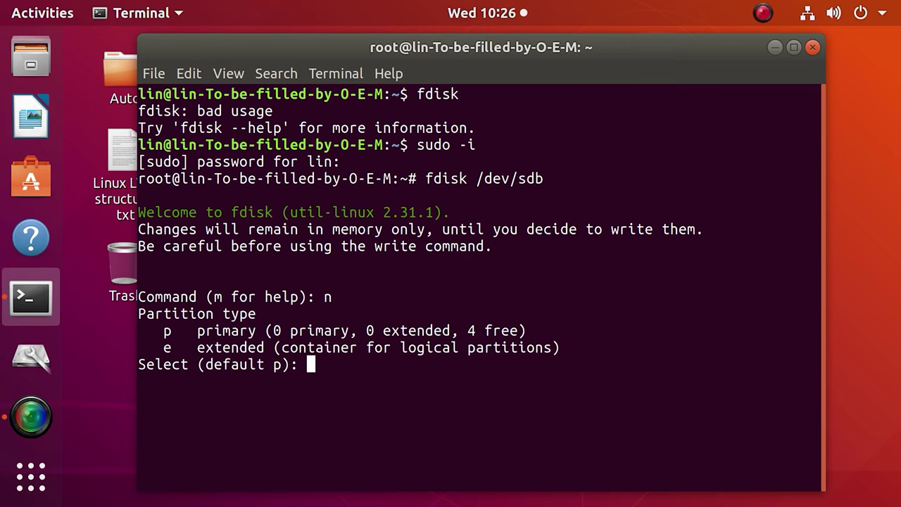
pyautogui.write('p')
pyautogui.press('Return')
pyautogui.write('1')
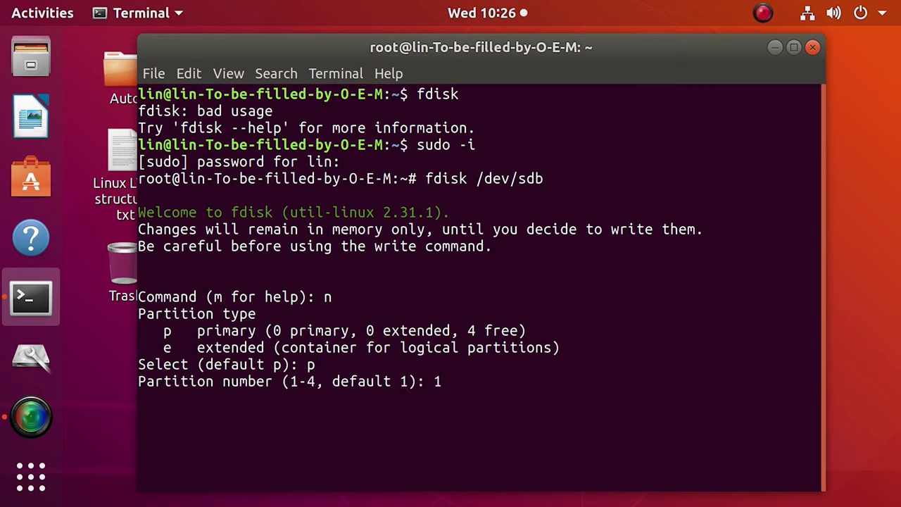
pyautogui.press('Return')
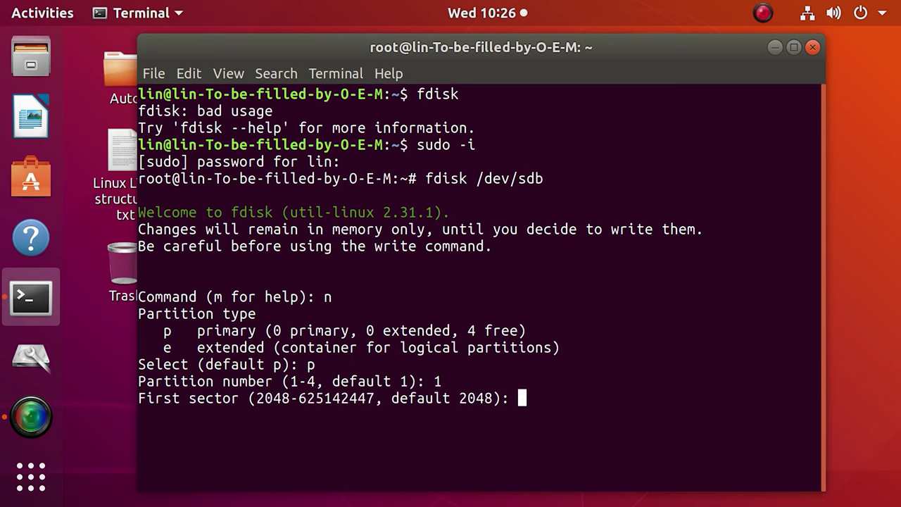
pyautogui.press('Return')
pyautogui.press('Return')
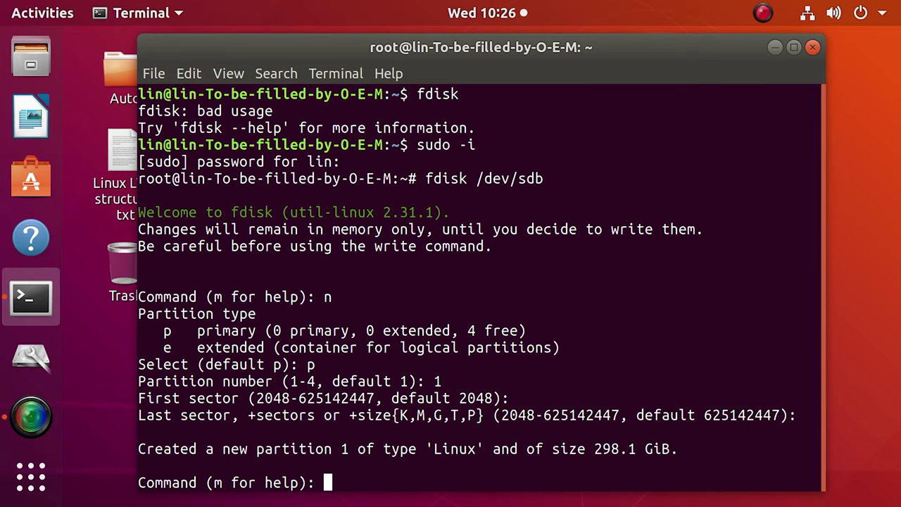
# - Change the type of the new partition on /dev/sdb to Linux LVM with hex code 8e
pyautogui.write('t')
pyautogui.press('Return')
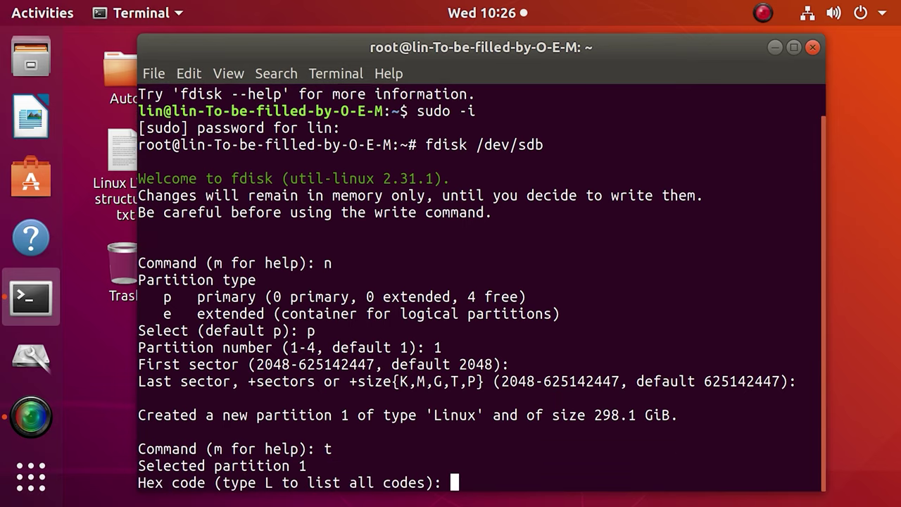
pyautogui.write('8e')
pyautogui.press('Return')
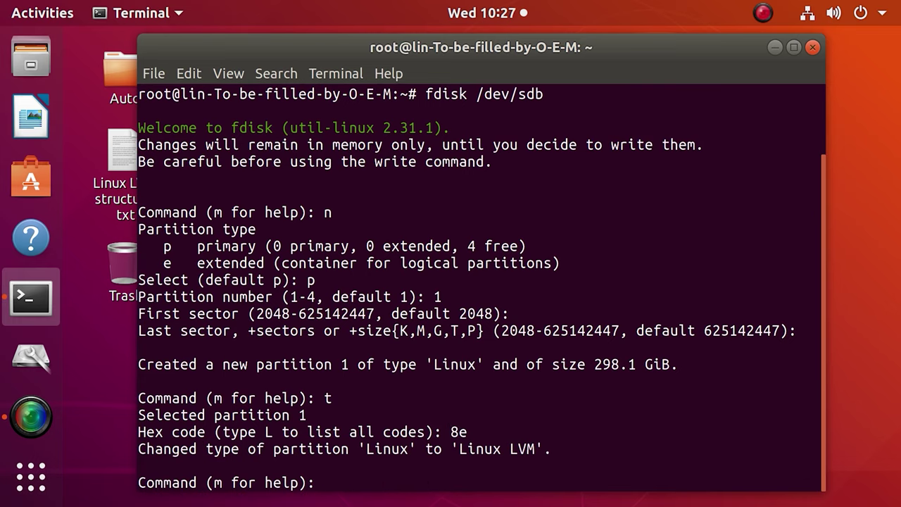
# - Print the partition table of /dev/sdb and write the changes to the disk
pyautogui.write('p')
pyautogui.press('Return')
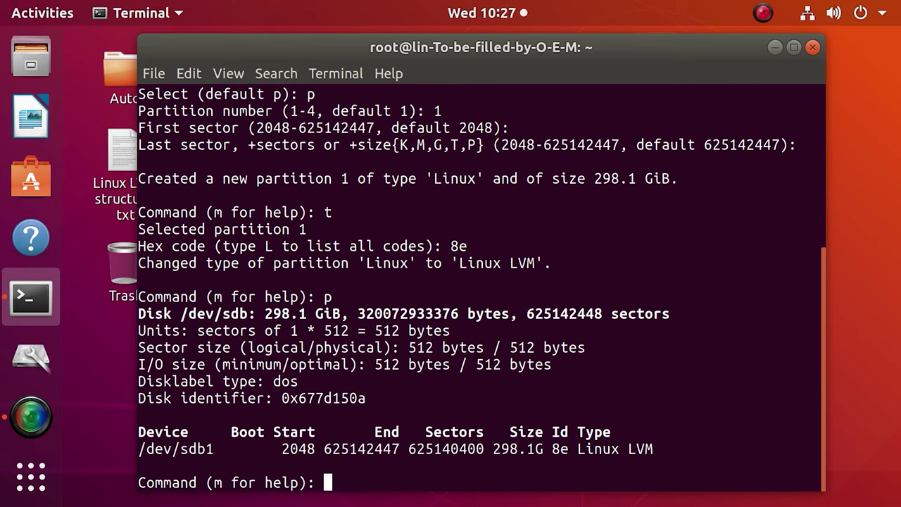
pyautogui.write('w')
pyautogui.press('Return')
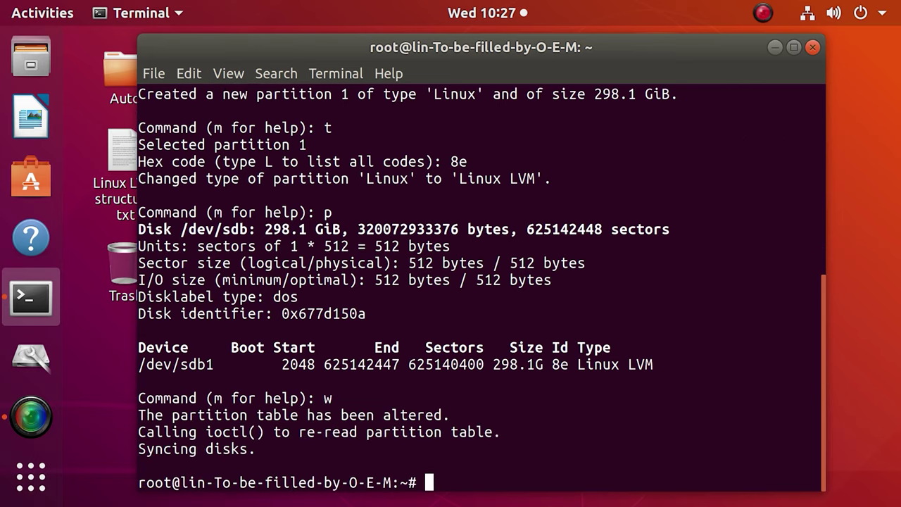
# - Start fdisk on /dev/sdc and create primary partition number 1 with the default first and last sectors
pyautogui.write('fdisk /dev/sdb')
pyautogui.press('BackSpace')
pyautogui.write('c')
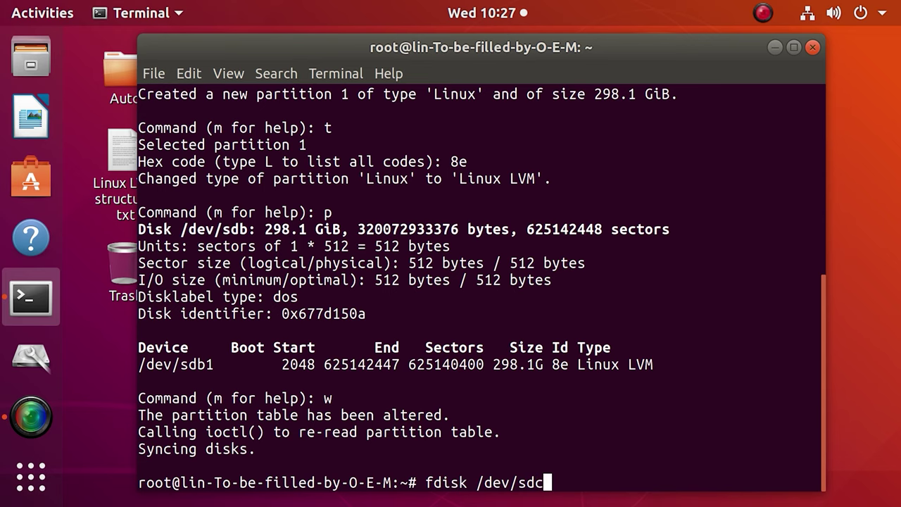
pyautogui.press('Return')
pyautogui.write('n')
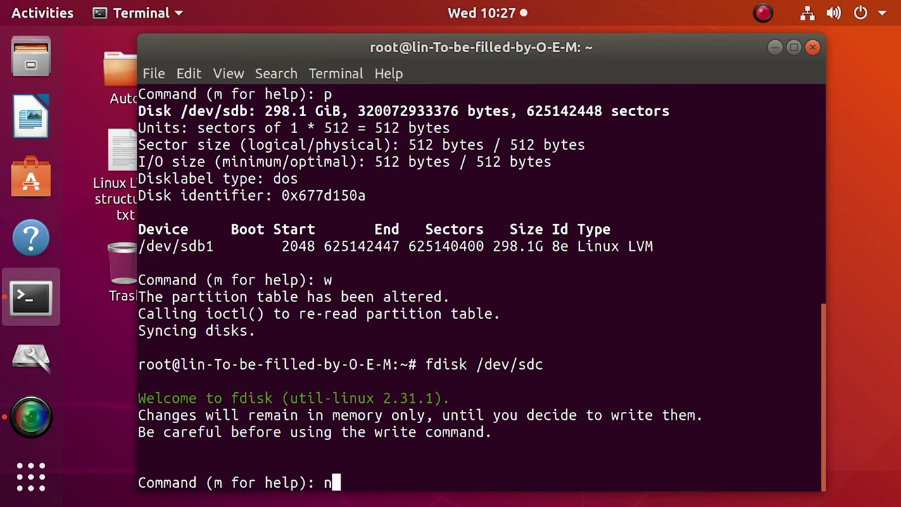
pyautogui.press('Return')
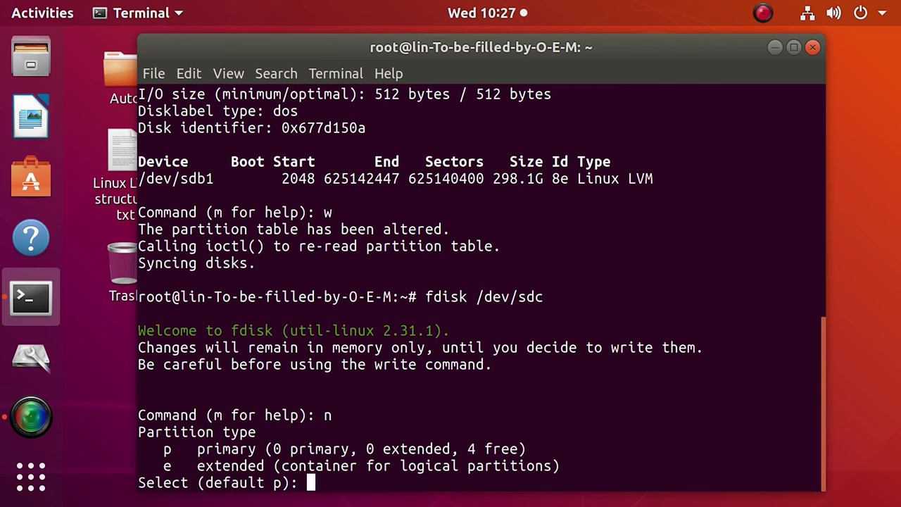
pyautogui.write('p')
pyautogui.press('Return')
pyautogui.write('1')
pyautogui.press('Return')
pyautogui.press('Return')
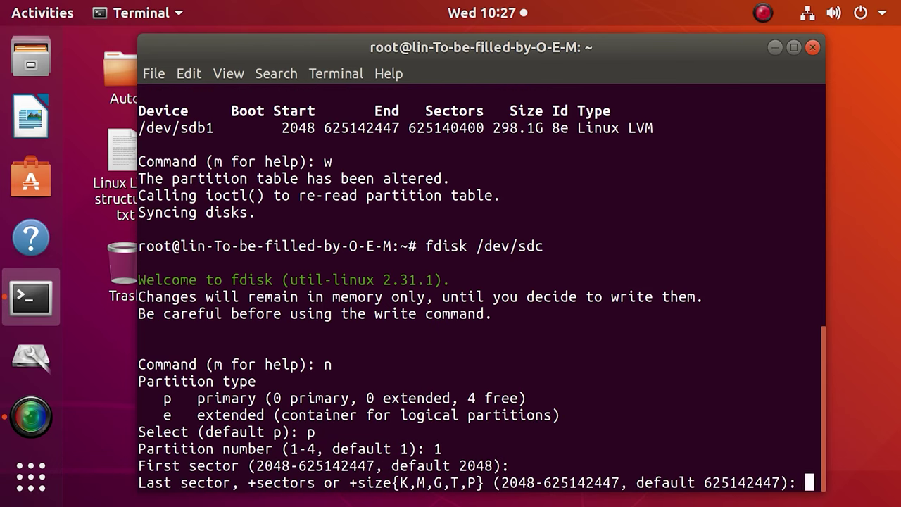
pyautogui.press('Return')
# - Change the type of the new partition on /dev/sdc to Linux LVM with hex code 8e
pyautogui.write('t')
pyautogui.press('Return')
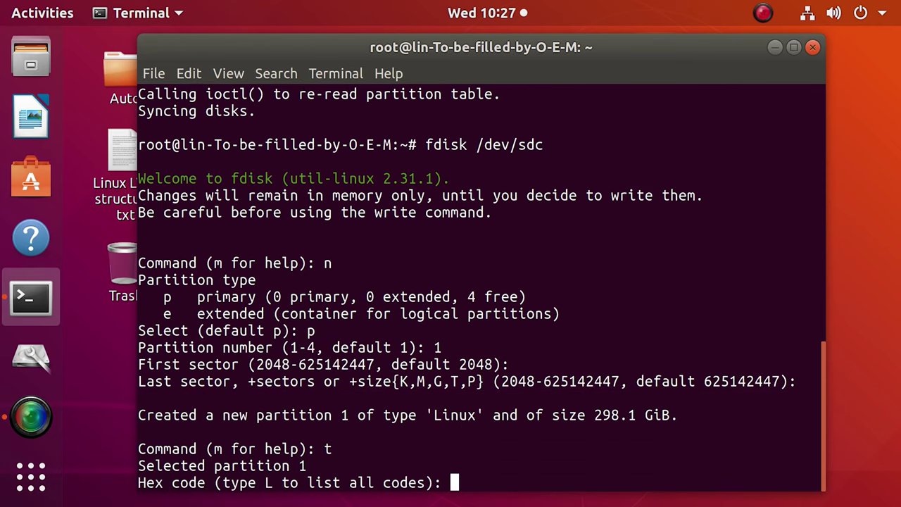
pyautogui.write('8e')
pyautogui.press('Return')
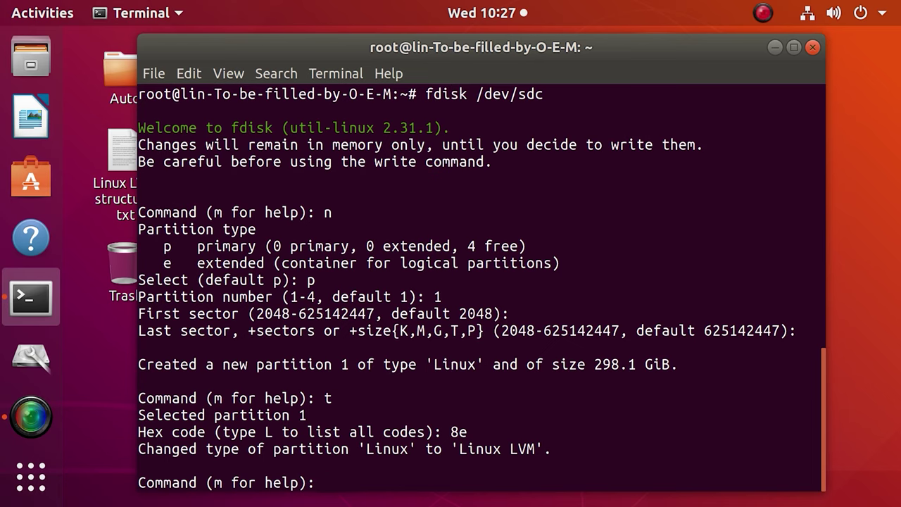
# - Print the partition table of /dev/sdc and write the changes to the disk
pyautogui.write('p')
pyautogui.press('Return')
pyautogui.write('w')
pyautogui.press('Return')
# - Start fdisk on /dev/sdd and create primary partition number 1 with the default first and last sectors
pyautogui.press('Up')
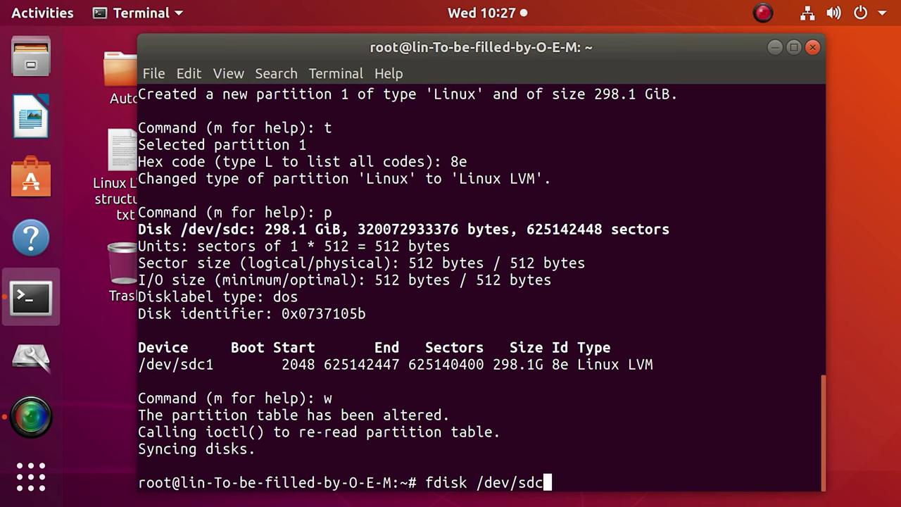
pyautogui.press('BackSpace')
pyautogui.write('d')
pyautogui.press('Return')
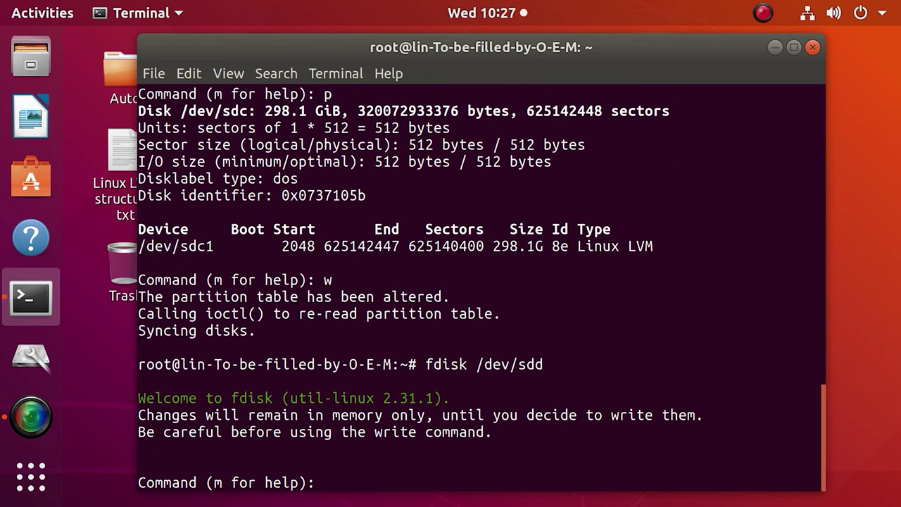
pyautogui.write('n')
pyautogui.press('Return')
pyautogui.write('p')
pyautogui.press('Return')
pyautogui.write('1')
pyautogui.press('Return')
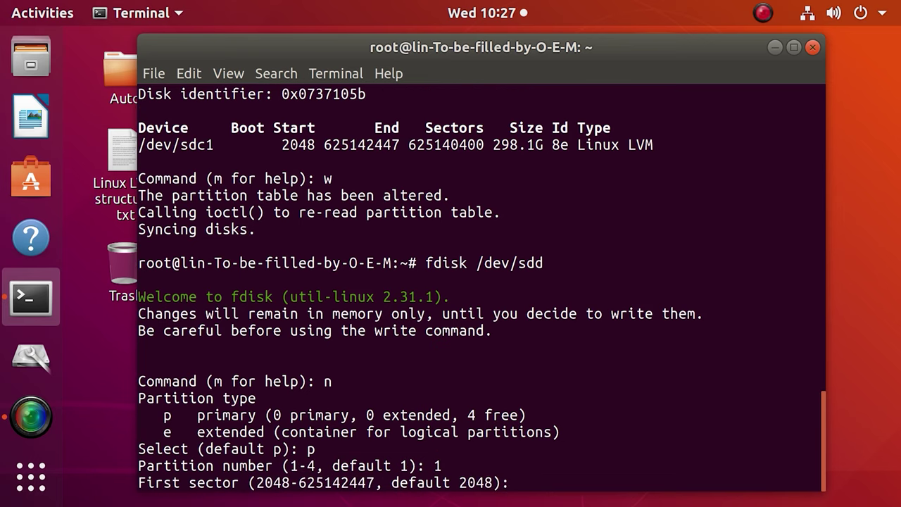
pyautogui.press('Return')
pyautogui.press('Return')
# - Change the type of the new partition on /dev/sdd to Linux LVM with hex code 8e
pyautogui.write('t')
pyautogui.press('Return')
pyautogui.write('8e')
pyautogui.press('Return')
# - Print the partition table of /dev/sdd and write the changes to the disk
pyautogui.write('p')
pyautogui.press('Return')
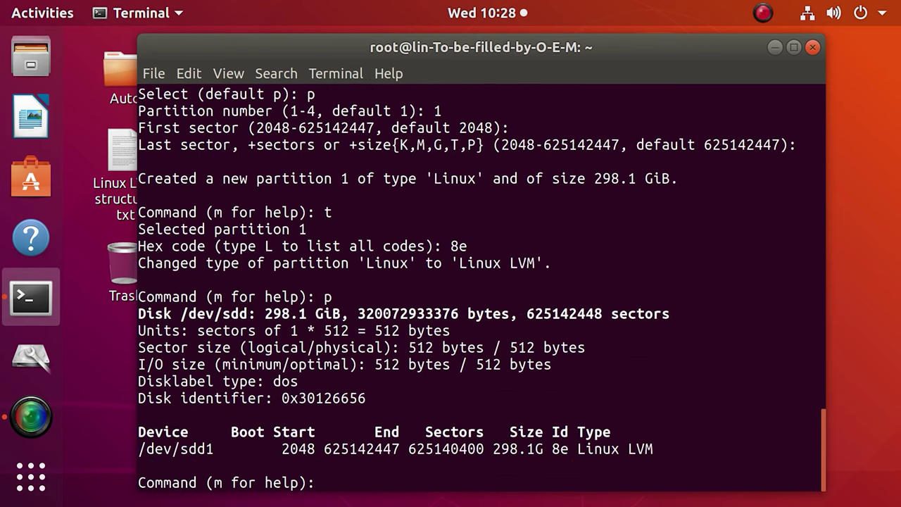
pyautogui.write('w')
pyautogui.press('Return')
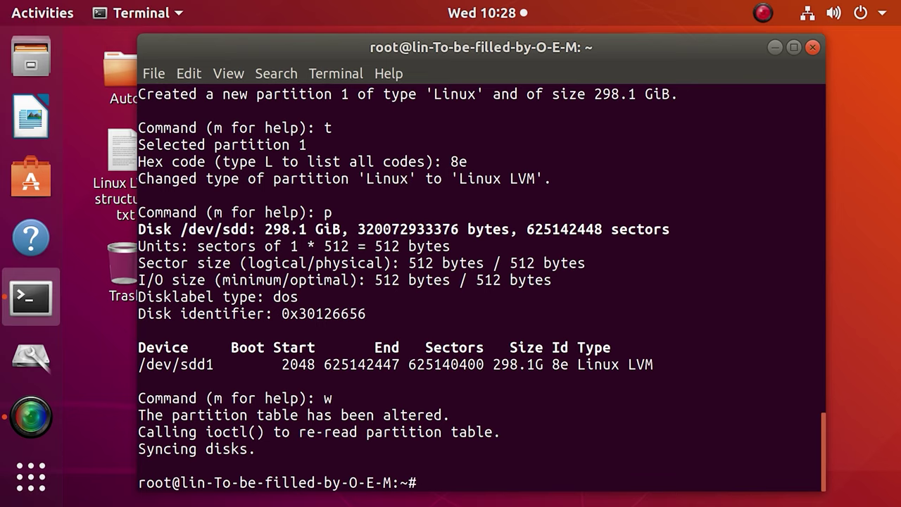
# - Create an LVM physical volume on /dev/sdb1 with pvcreate
pyautogui.write('pvcreate')
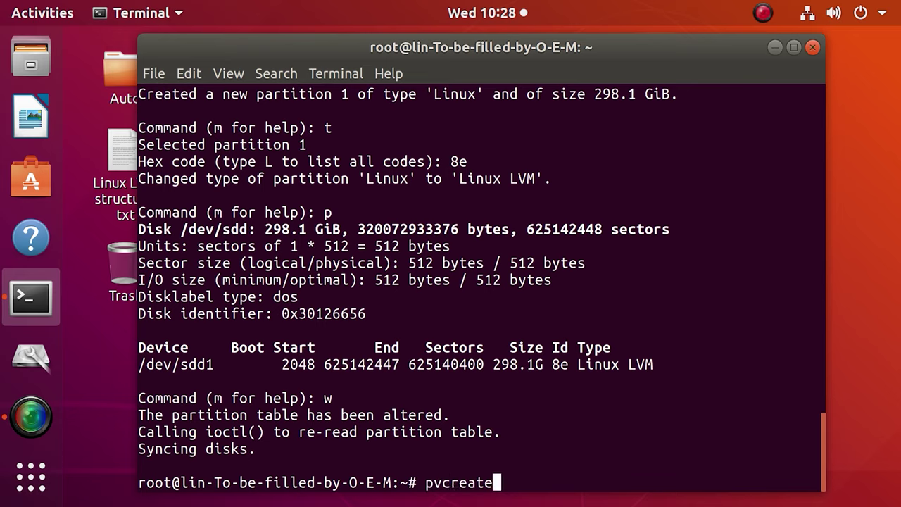
pyautogui.write(' /dev/sdb')
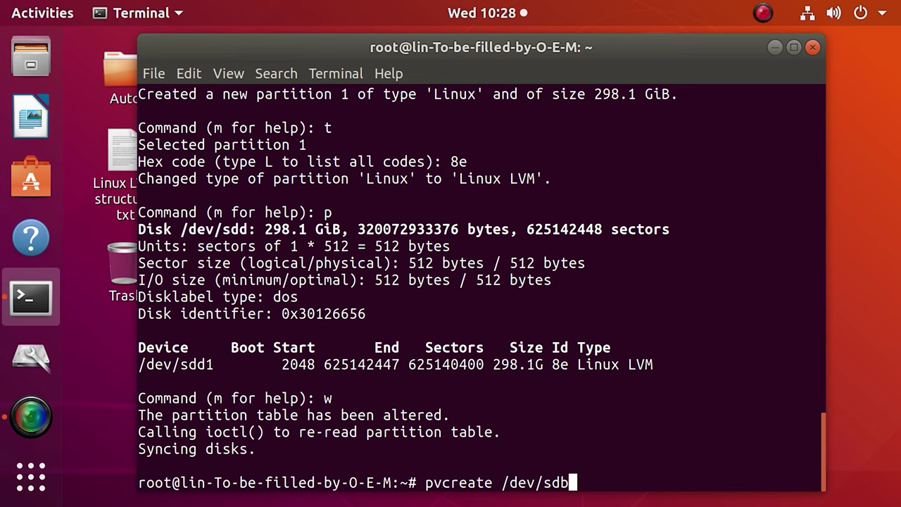
pyautogui.write('1')
pyautogui.press('Return')
# - Create LVM physical volumes on /dev/sdc1 and /dev/sdd1 with pvcreate
pyautogui.press('Up')
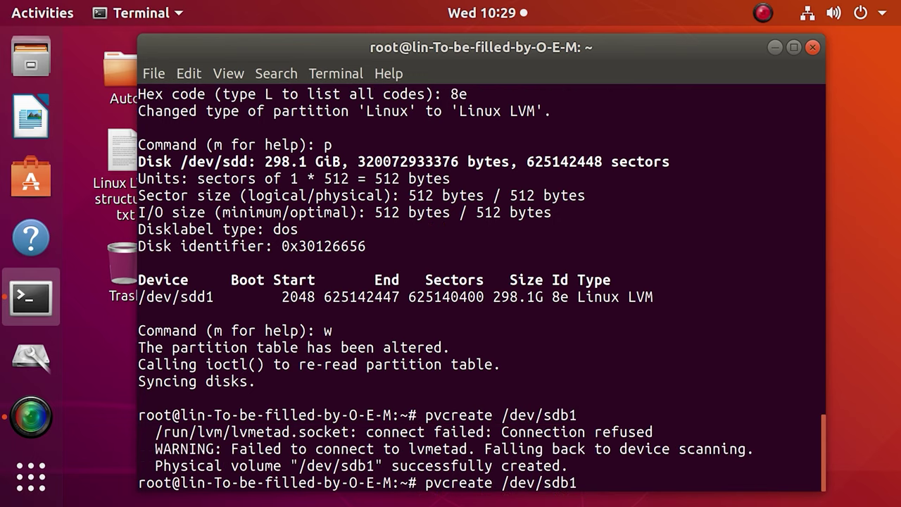
pyautogui.press('BackSpace')
pyautogui.press('BackSpace')
pyautogui.write('c1')
pyautogui.press('Return')
pyautogui.press('Up')
pyautogui.press('BackSpace')
pyautogui.press('BackSpace')
pyautogui.write('d')
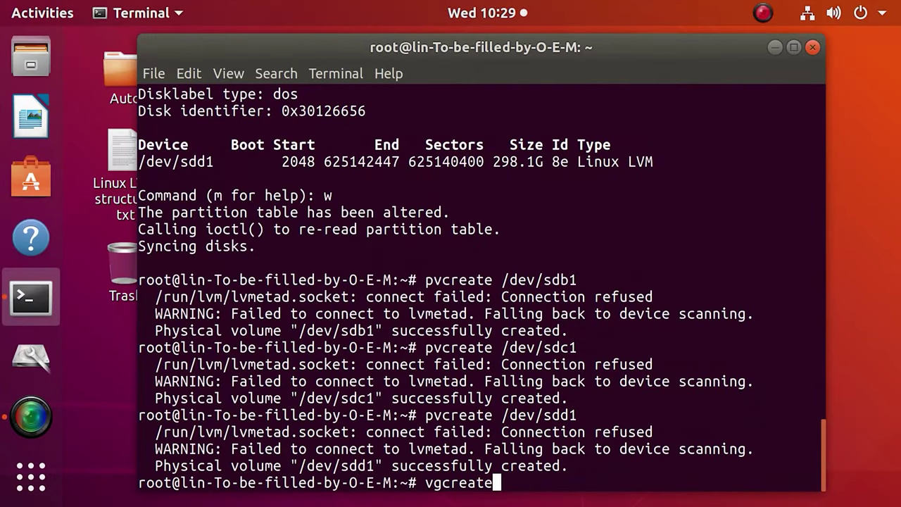
# - Create the volume group vg1 from /dev/sdb1, /dev/sdc1 and /dev/sdd1 with vgcreate
pyautogui.write('vg1 ')
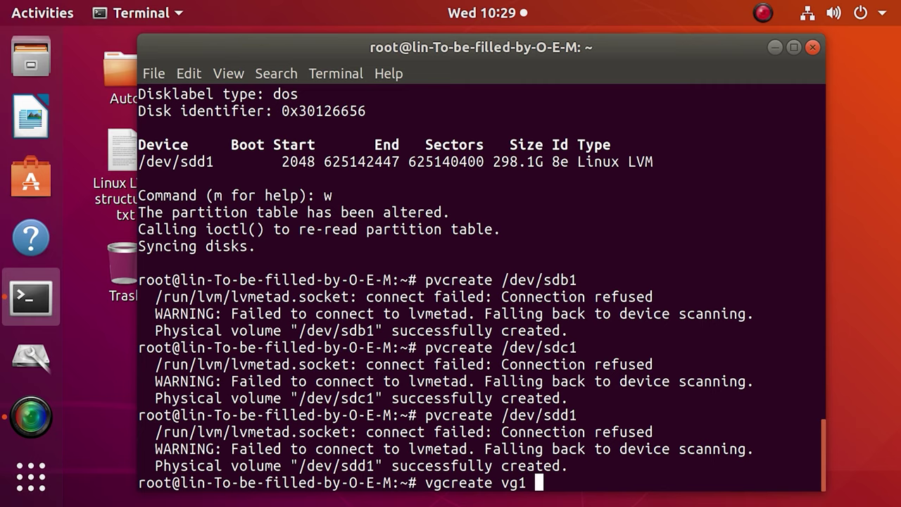
pyautogui.write('/dev/')
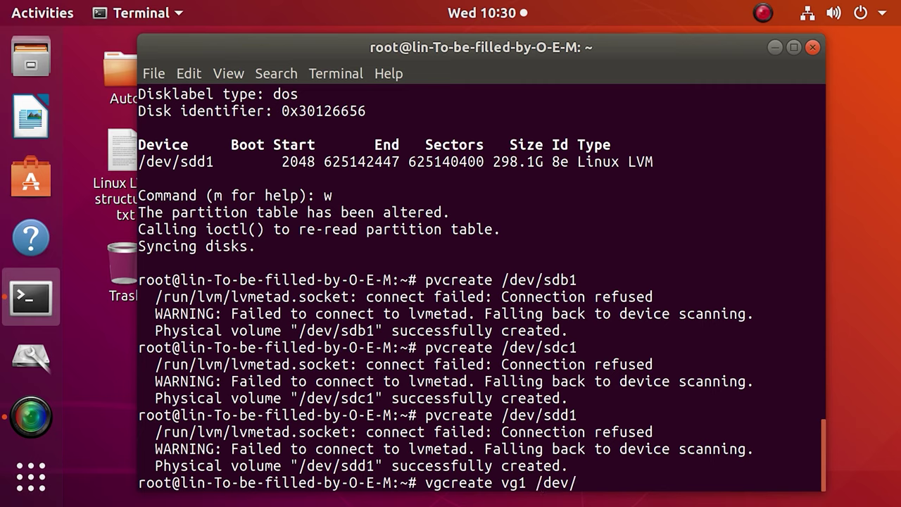
pyautogui.write('sdb1 /dev/s')
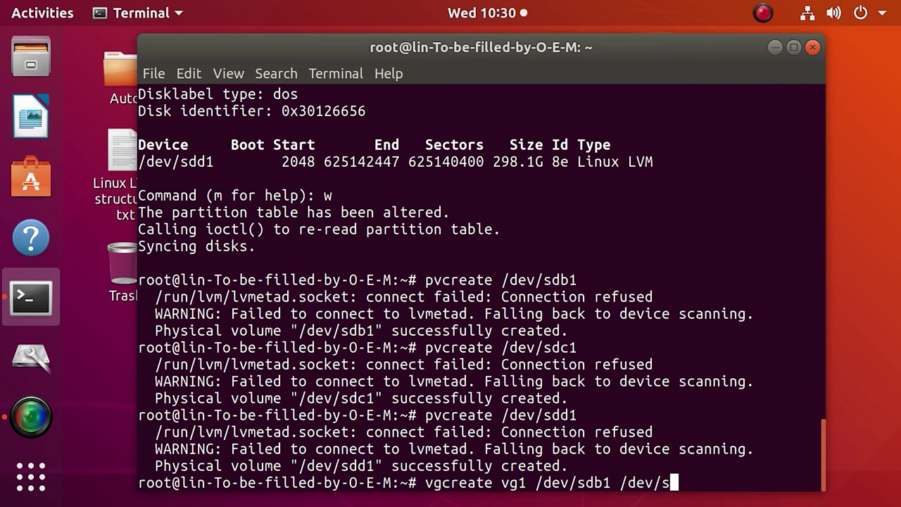
pyautogui.write('dc1 /dev/sd')
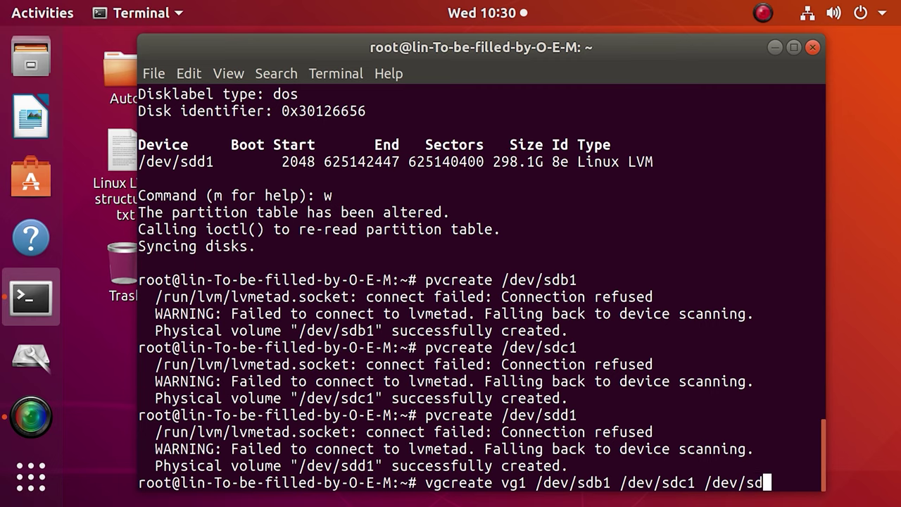
pyautogui.write('d1')
pyautogui.press('Return')
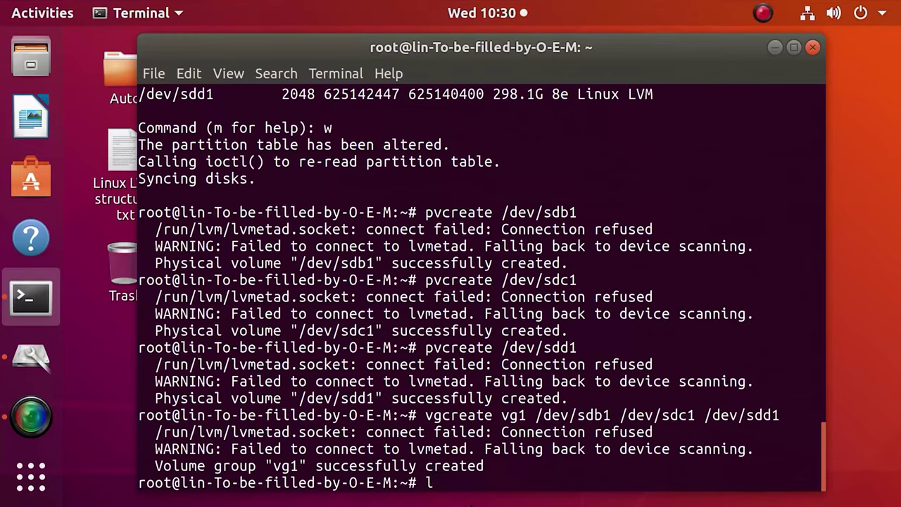
# - Create a 10G logical volume named lv1 in the volume group vg1 with lvcreate
pyautogui.write('vcreate -')
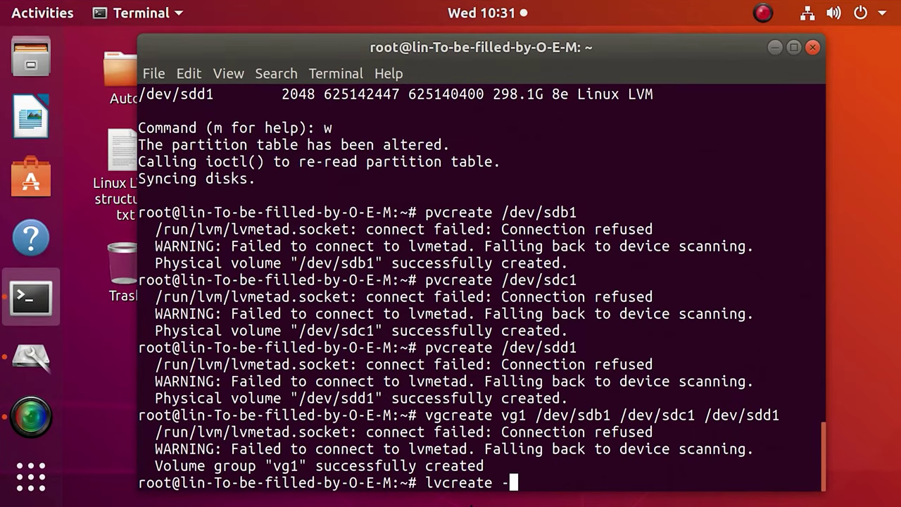
pyautogui.write('L 10G -')
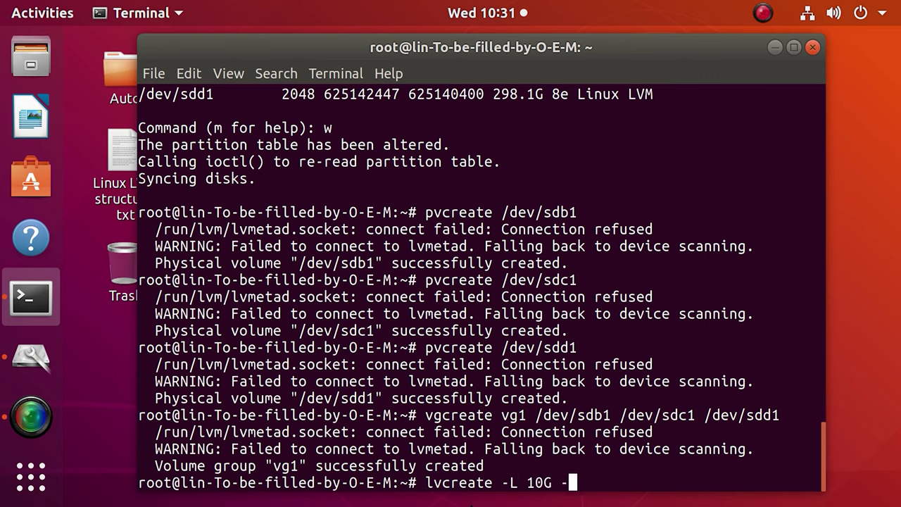
pyautogui.write('n lv1 vg1')
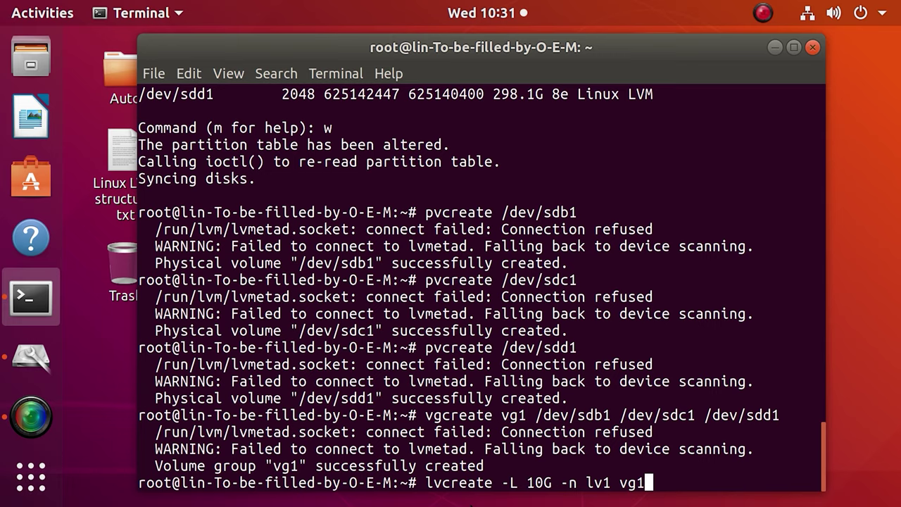
pyautogui.press('Return')
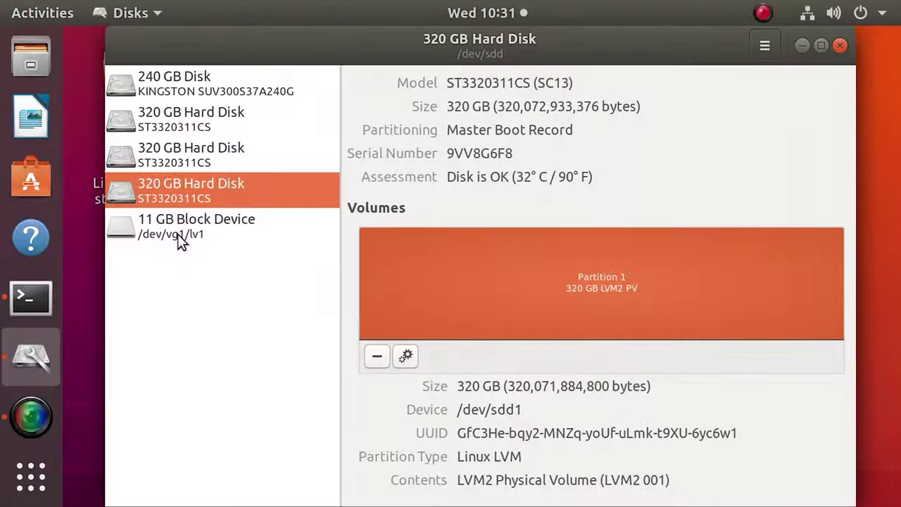
# - Format the /dev/vg1/lv1 block device as Ext4 with the volume name 4, authorize it with the account password, and mount the volume
pyautogui.click(178, 234)
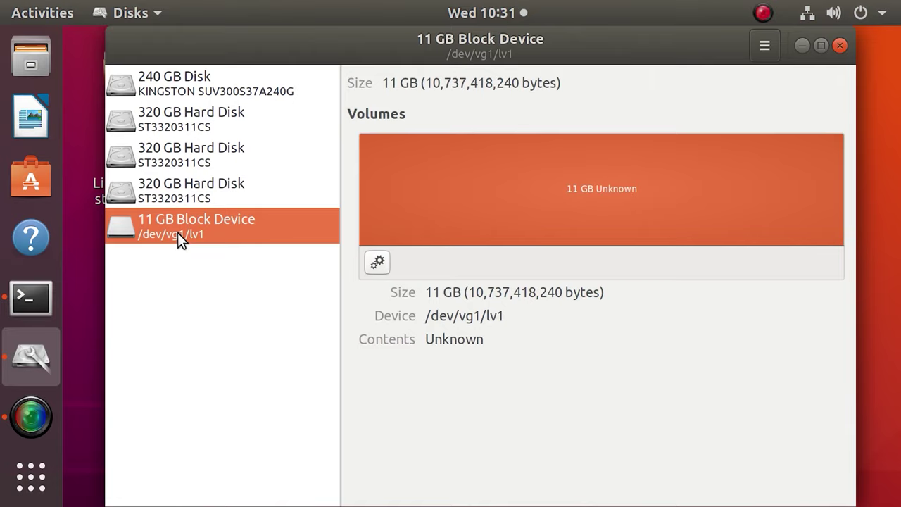
pyautogui.click(378, 270)
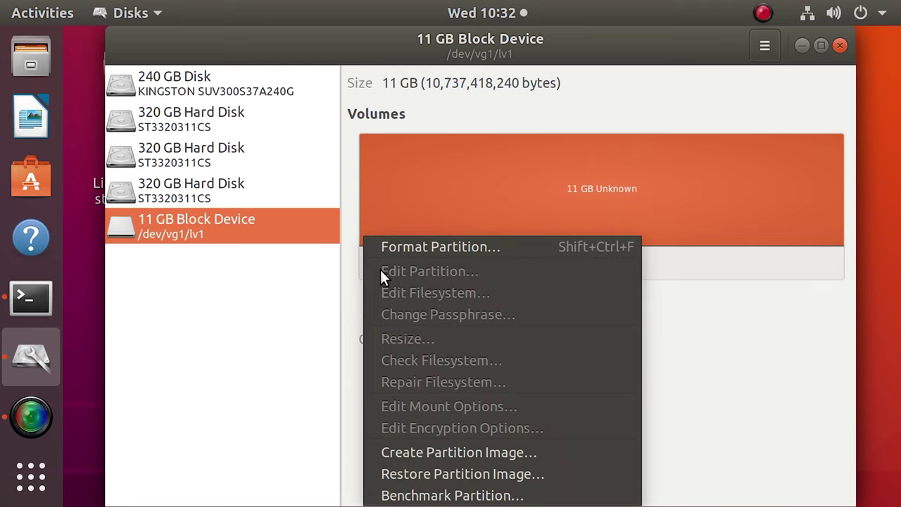
pyautogui.click(481, 249)
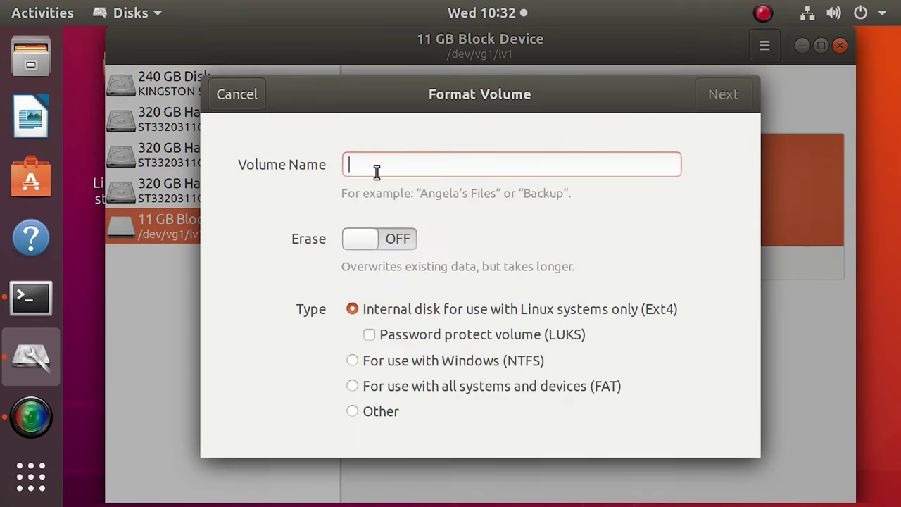
pyautogui.write('4')
pyautogui.click(706, 97)
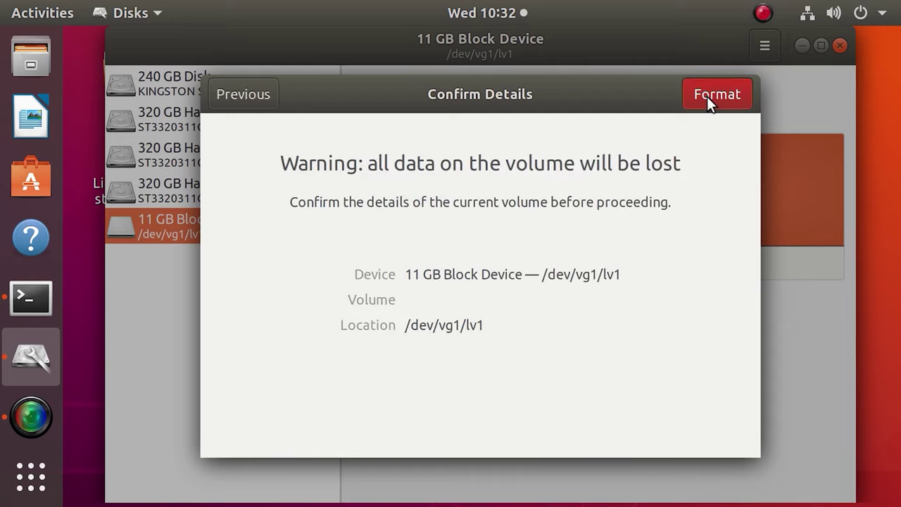
pyautogui.click(720, 105)
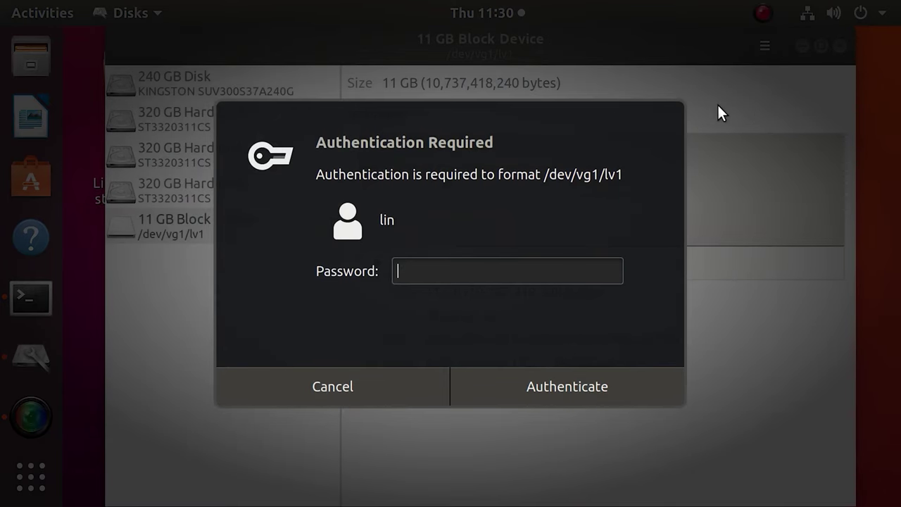
pyautogui.write('******')
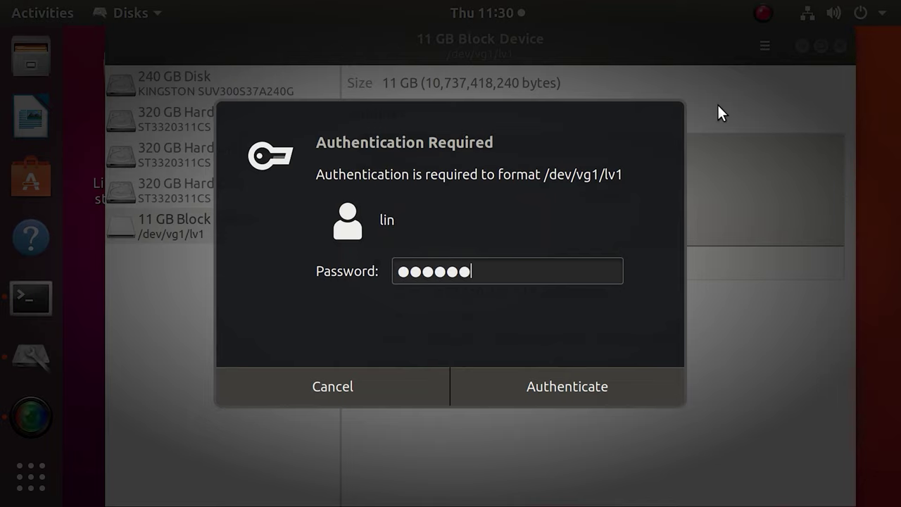
pyautogui.click(568, 393)
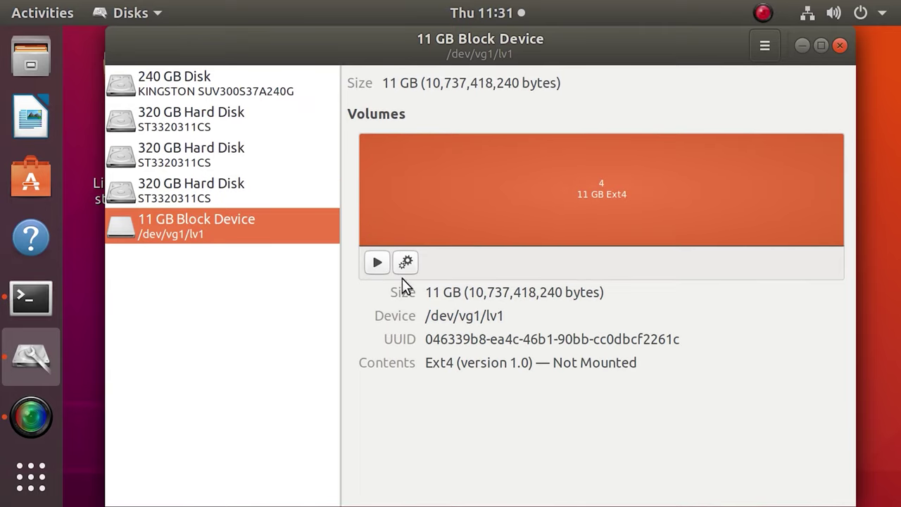
pyautogui.click(377, 271)
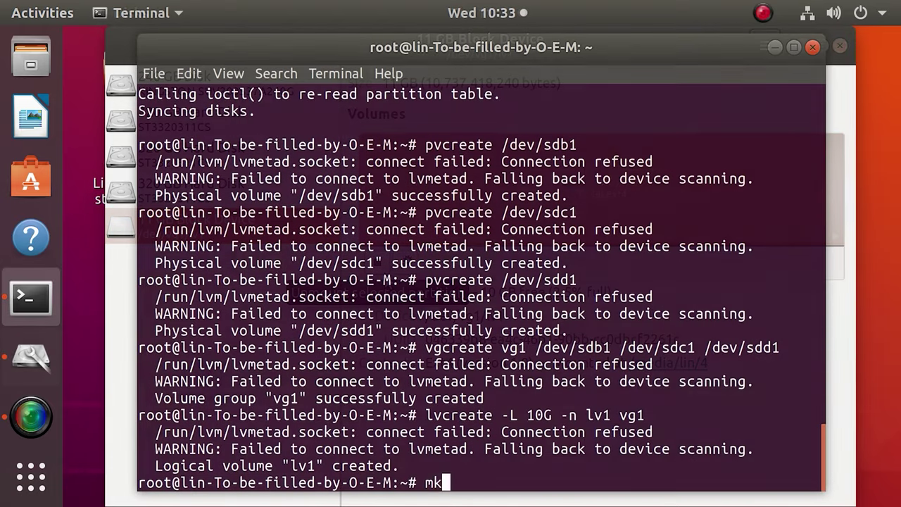
# - In Terminal, create an ext4 filesystem on the logical volume /dev/vg1/lv1 with mkfs
pyautogui.write('fs -t')
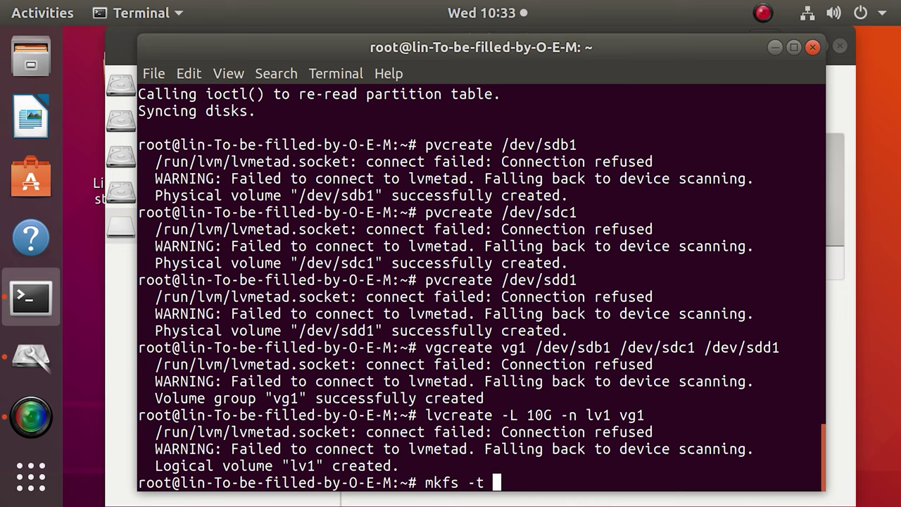
pyautogui.write(' ext')
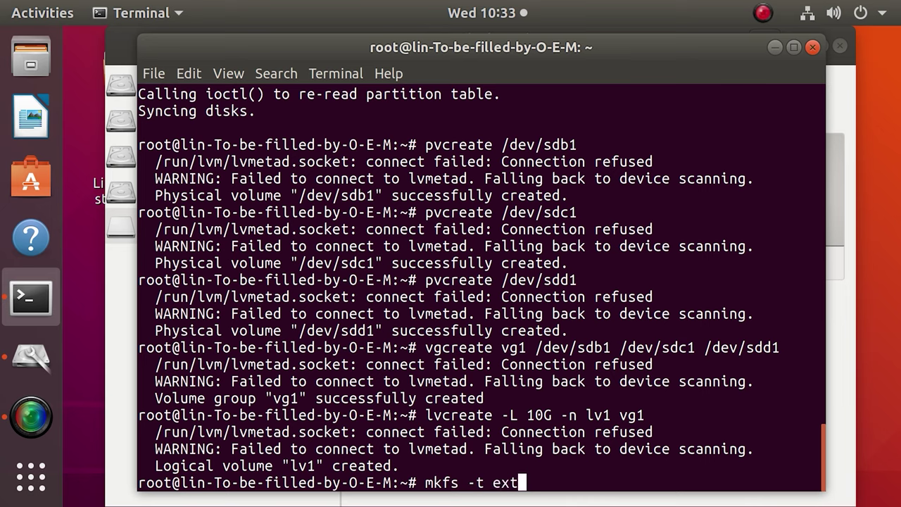
pyautogui.write('4 /dev/vg')
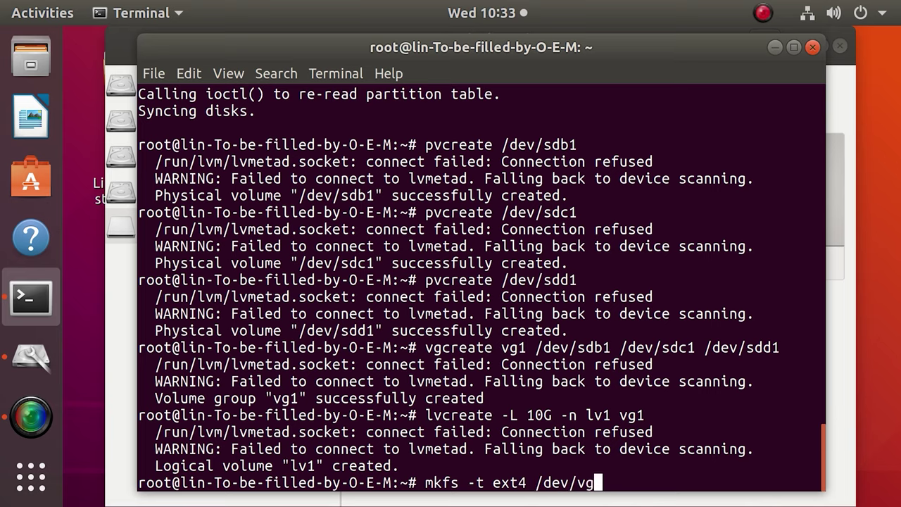
pyautogui.write('1/lv1')
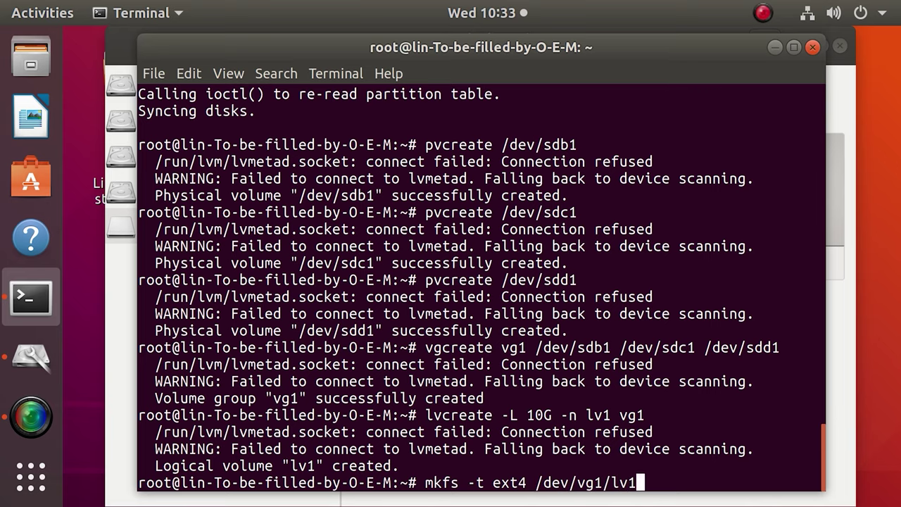
pyautogui.press('Return')
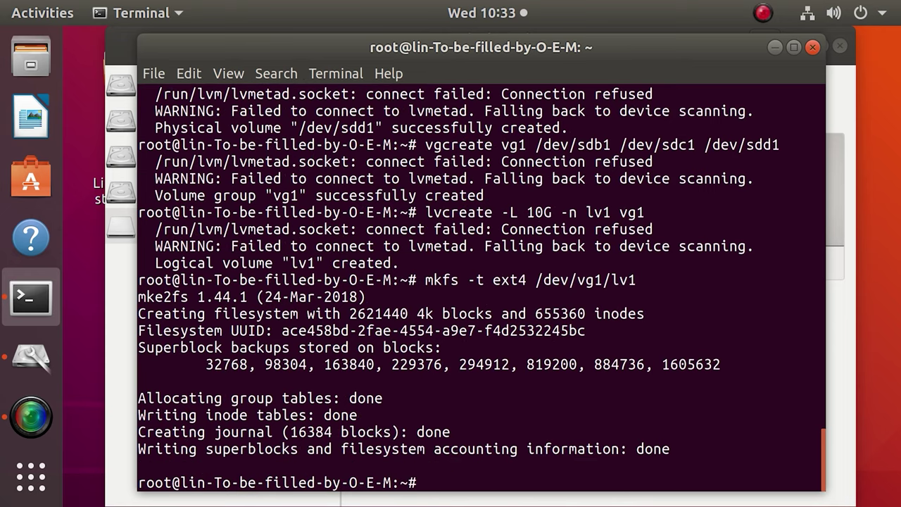
# - Create the directory /mnt/lv1 and mount /dev/vg1/lv1 on it with filesystem type ext4
pyautogui.write('mkdir /mnt/lv1')
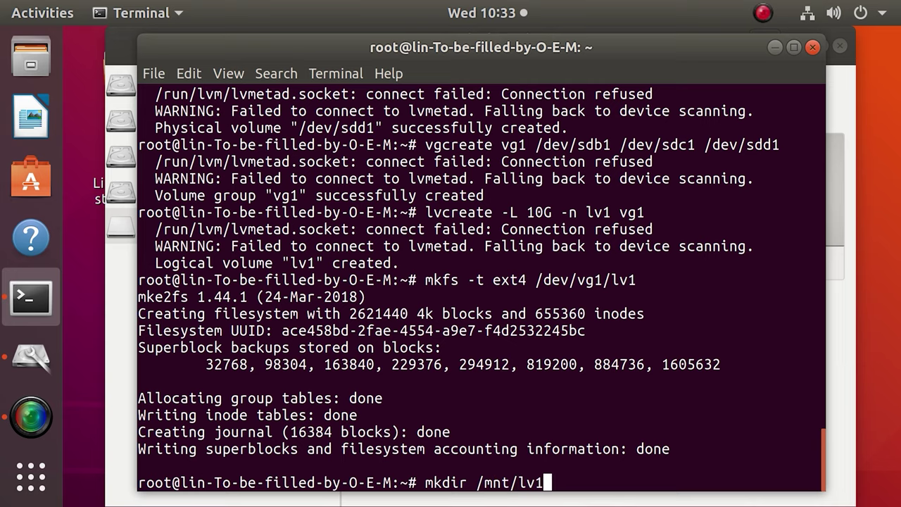
pyautogui.press('Return')
pyautogui.write('mount')
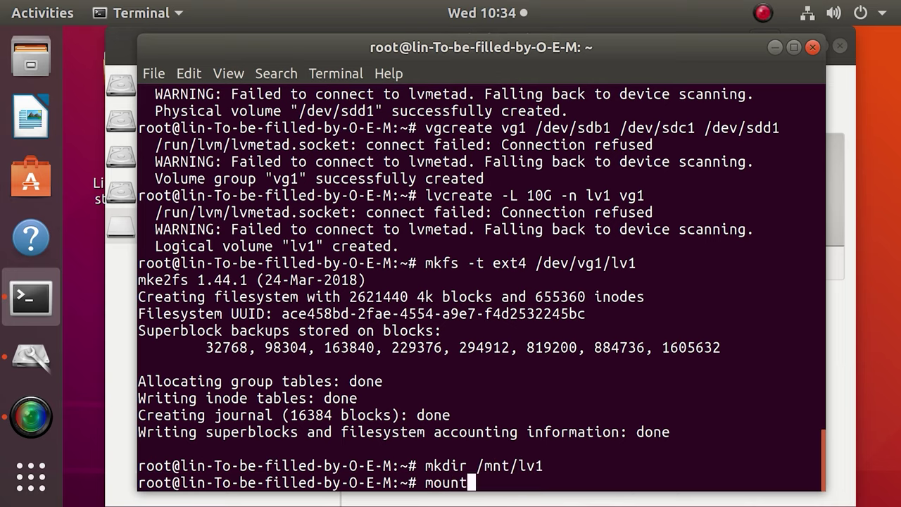
pyautogui.write(' -t ext4 /dev/')
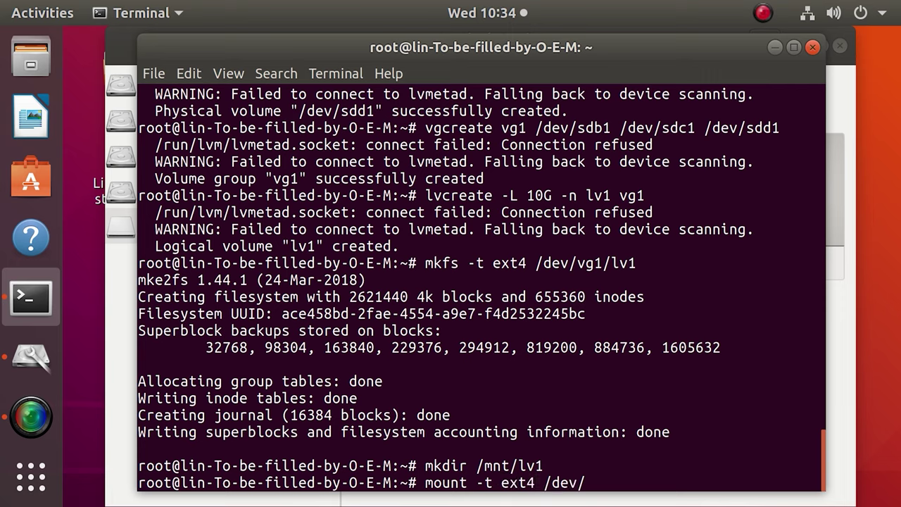
pyautogui.write('vg1/lv1 /mnt/lv1')
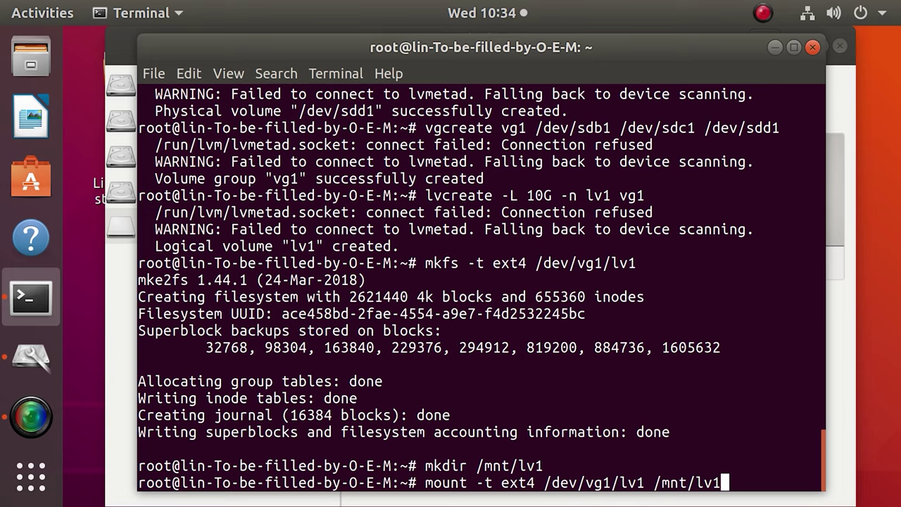
pyautogui.press('Return')
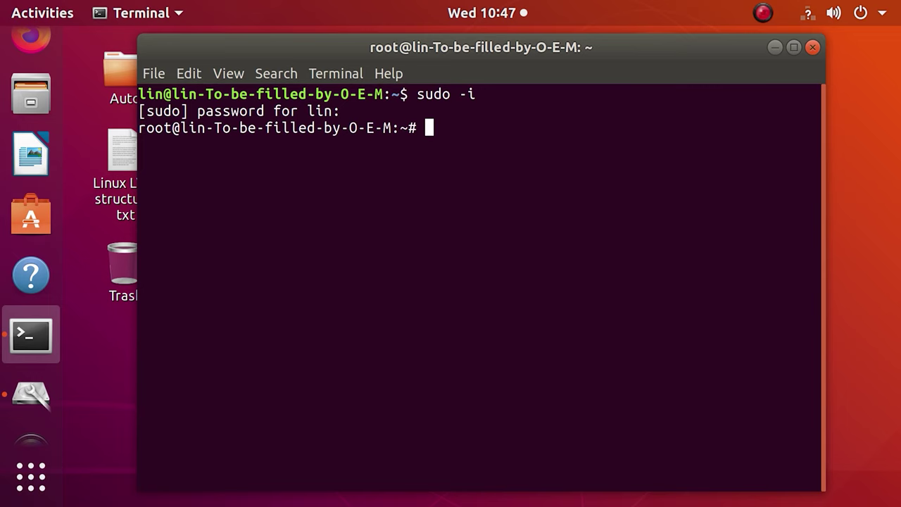
# - Create primary partition 1 on /dev/sde with fdisk, using the default first and last sectors
pyautogui.write('fdisk /dev/sde')
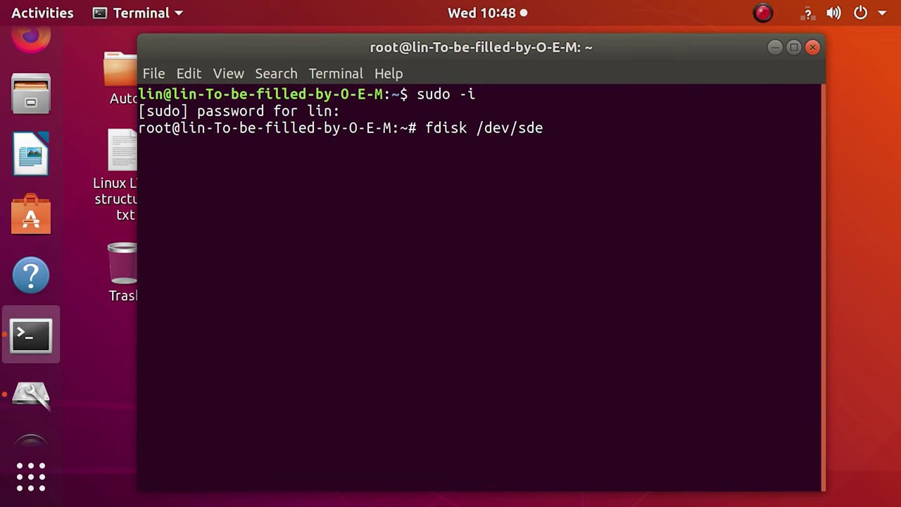
pyautogui.press('Return')
pyautogui.write('n')
pyautogui.press('Return')
pyautogui.write('p')
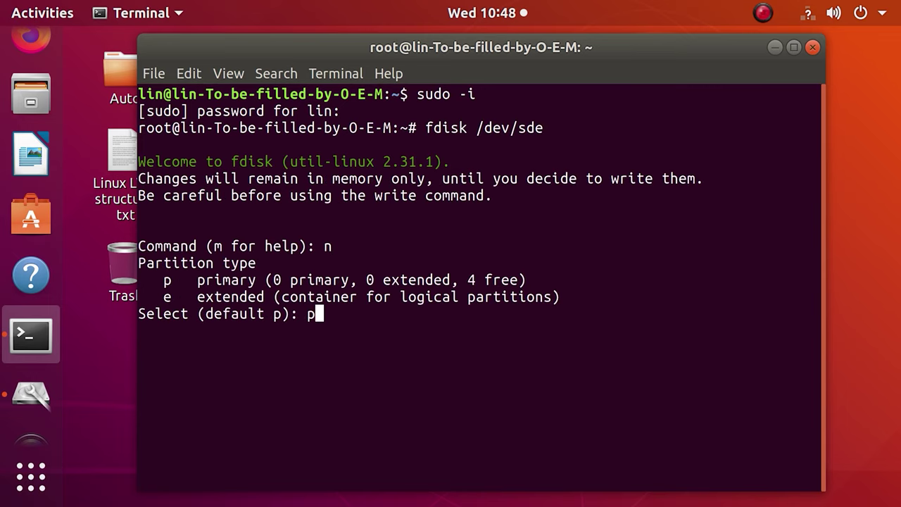
pyautogui.press('Return')
pyautogui.write('1')
pyautogui.press('Return')
pyautogui.press('Return')
pyautogui.press('Return')
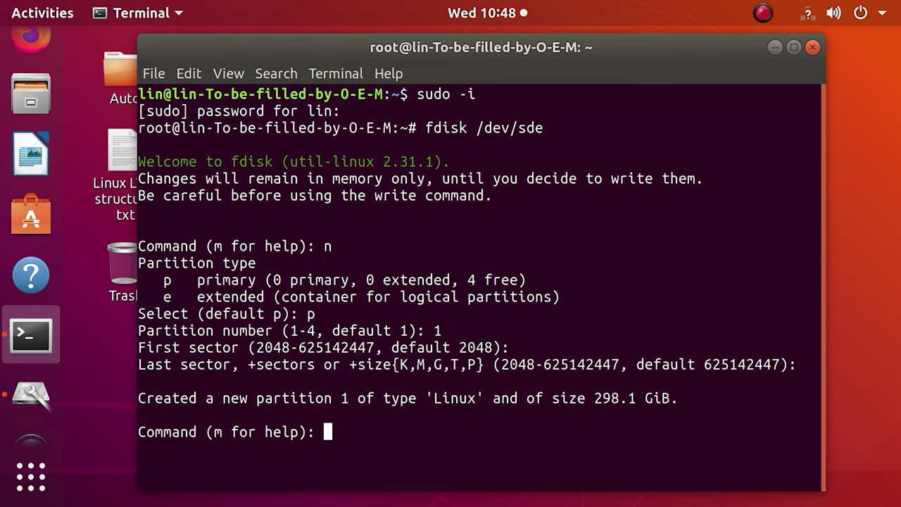
# - Set the new partition's type to 8e (Linux LVM), print the partition table and write the changes to /dev/sde
pyautogui.write('t')
pyautogui.press('Return')
pyautogui.write('8e')
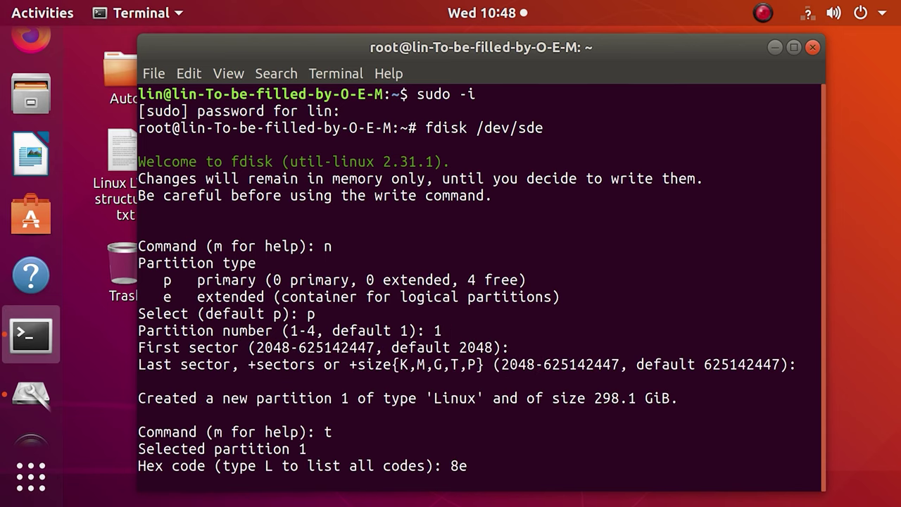
pyautogui.press('Return')
pyautogui.write('p')
pyautogui.press('Return')
pyautogui.write('w')
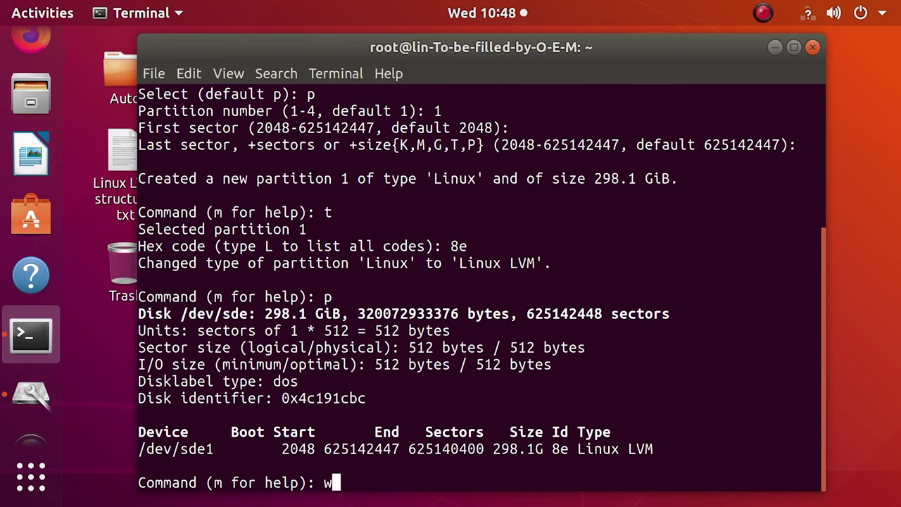
pyautogui.press('Return')
# - Create an LVM physical volume on /dev/sde1 with pvcreate
pyautogui.write('p')
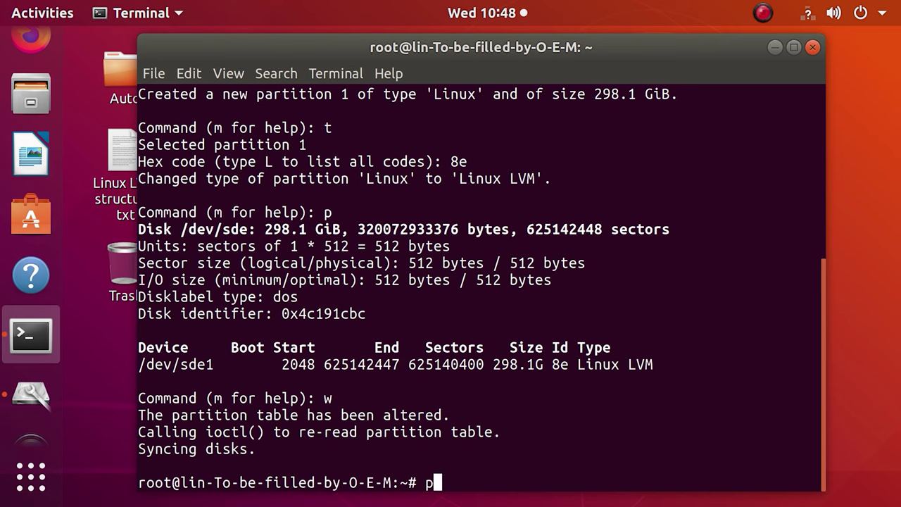
pyautogui.write('vcreat')
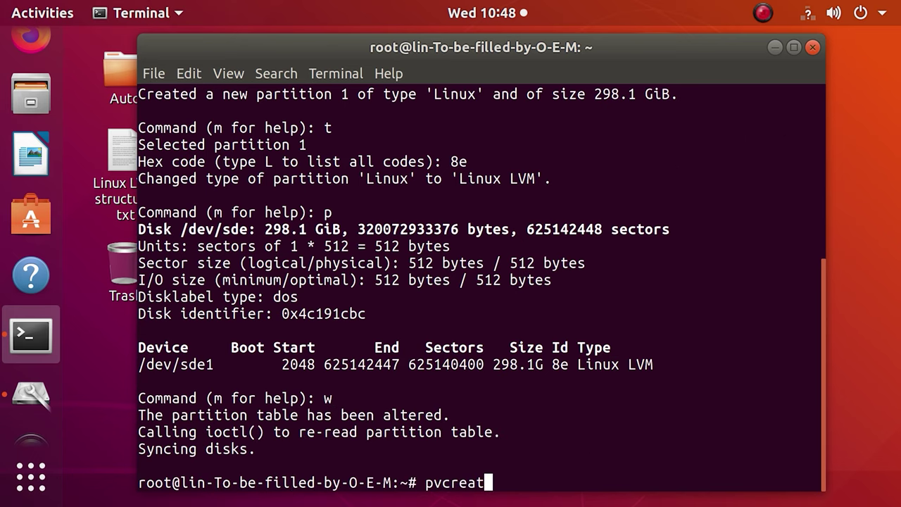
pyautogui.write('e /dev/')
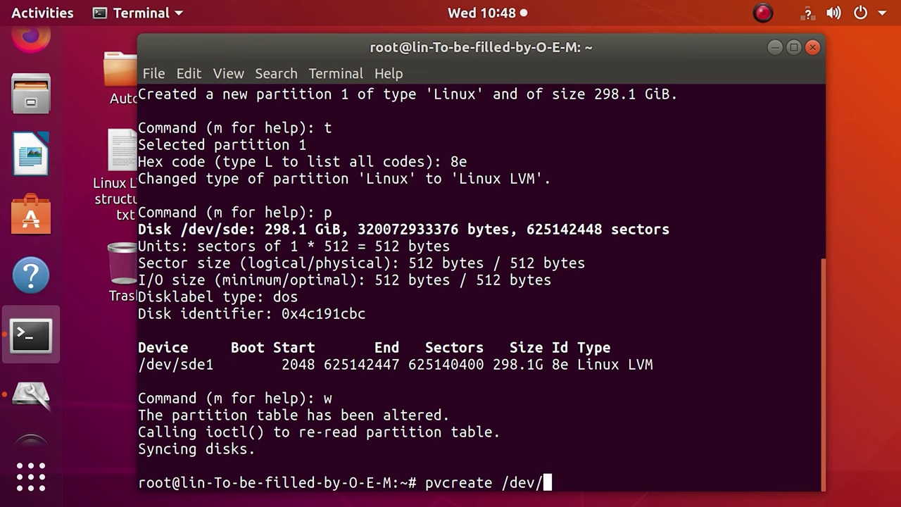
pyautogui.write('sde1')
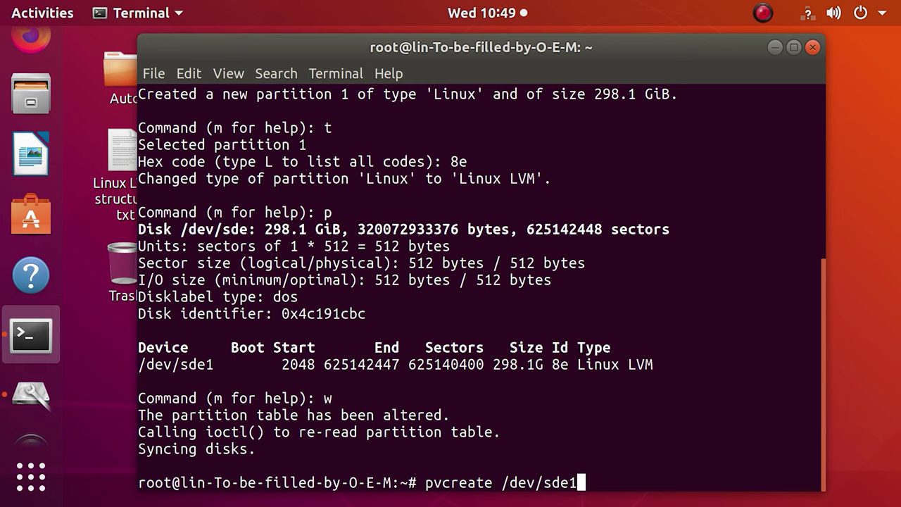
pyautogui.press('Return')
# - Extend the volume group vg1 with the physical volume /dev/sde1 using vgextend
pyautogui.write('vge')
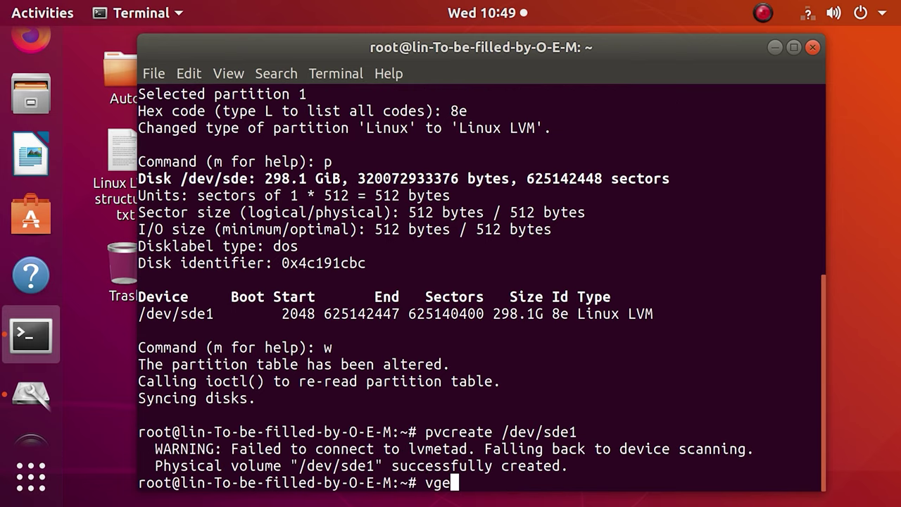
pyautogui.write('xtemnd vg1')
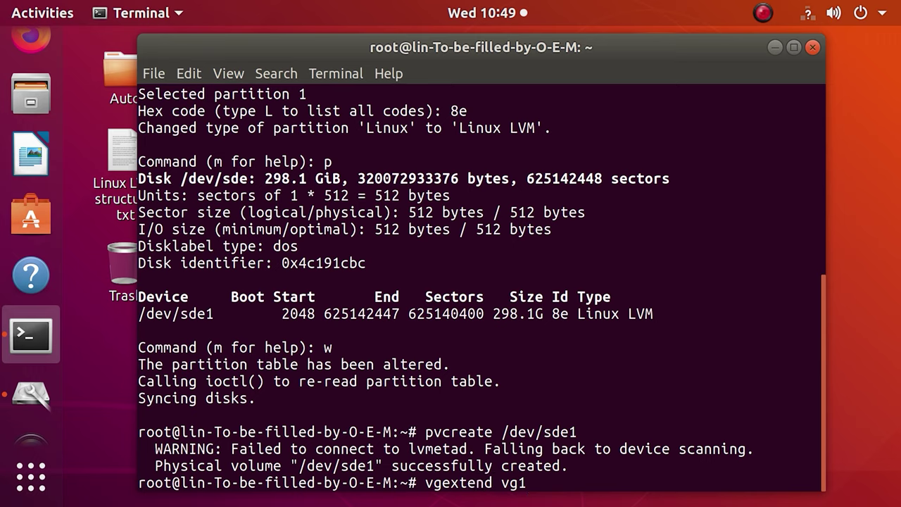
pyautogui.write(' /dev/sde1')
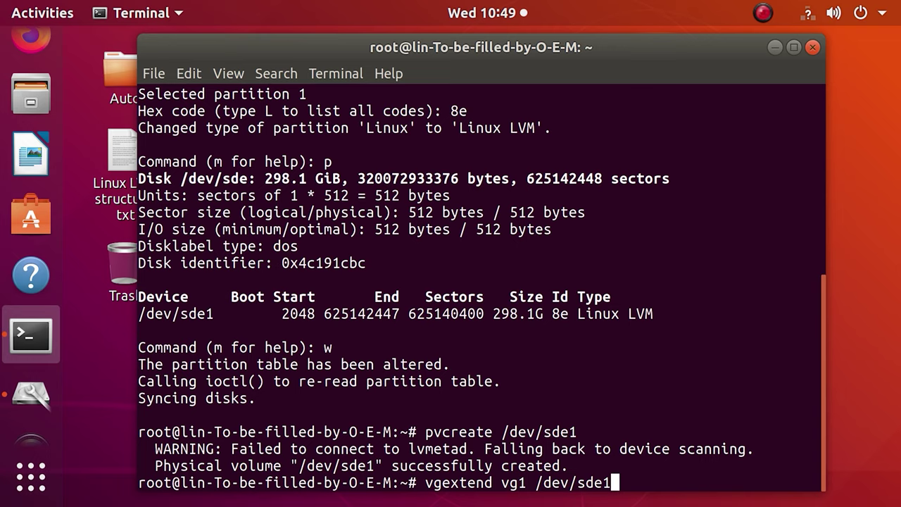
pyautogui.press('Return')
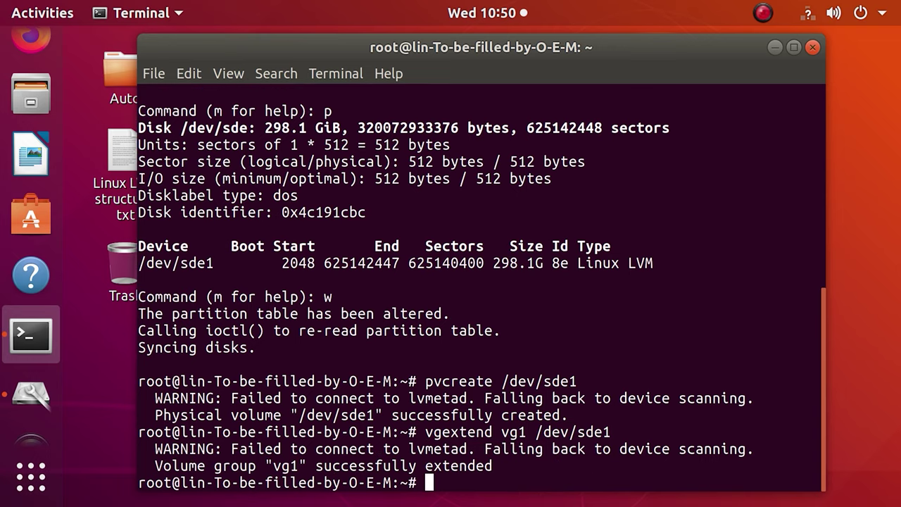
# - Check the /dev/sde partition in Disks, and return to Terminal to review all physical volumes with pvdisplay
pyautogui.click(31, 395)
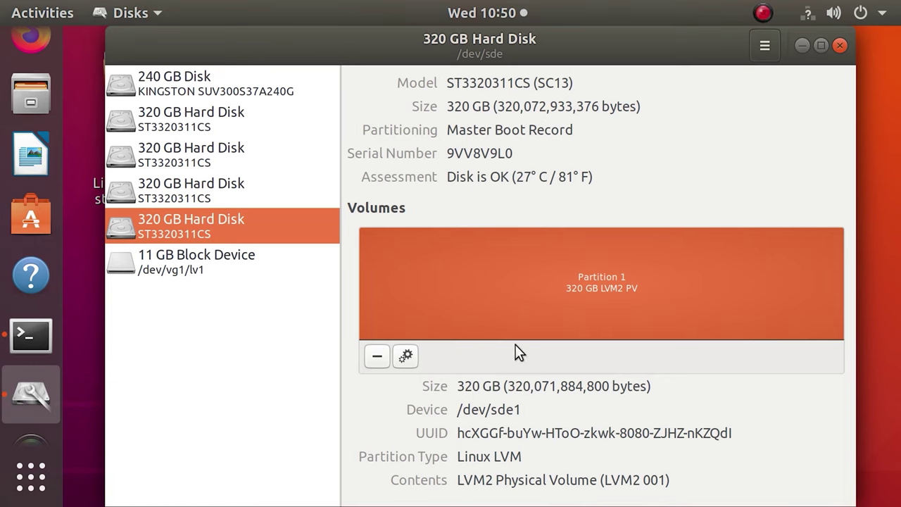
pyautogui.hotkey('alt', 'Tab')
pyautogui.write('pvd')
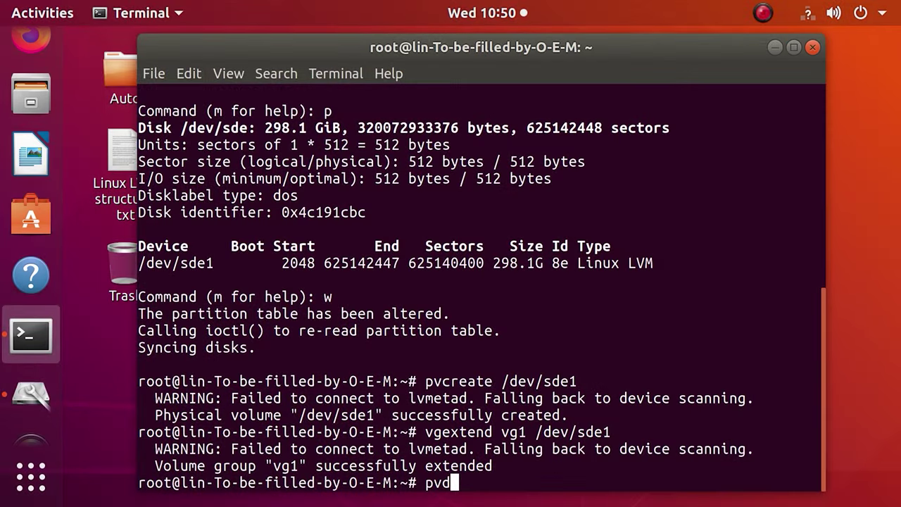
pyautogui.write('isplay')
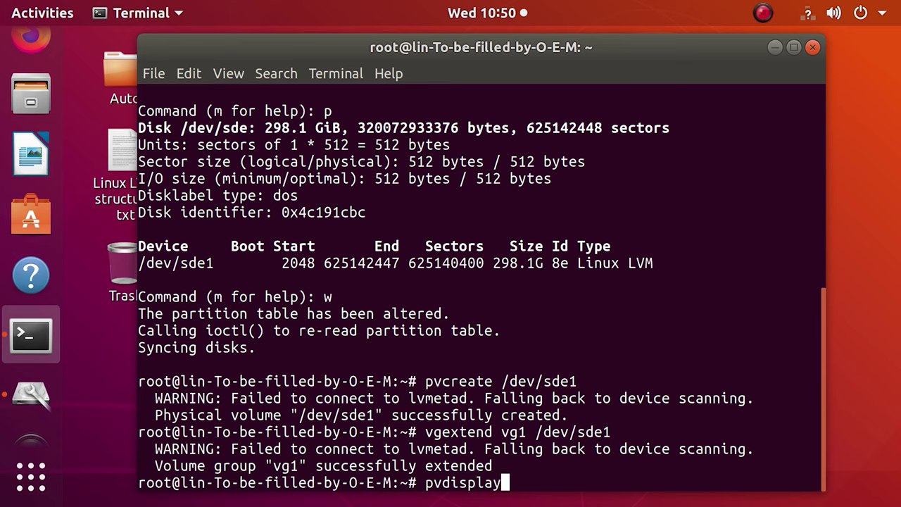
pyautogui.press('Return')
pyautogui.scroll(9, 553, 434)
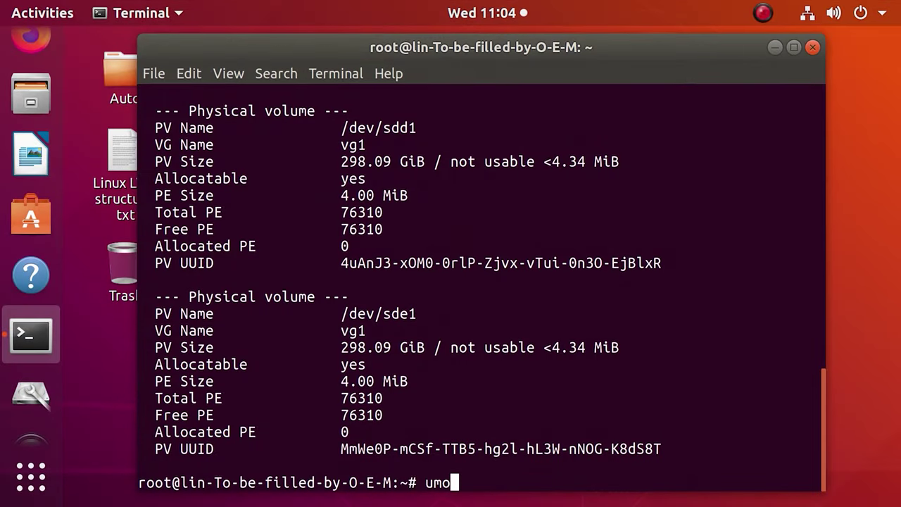
# - Try to unmount /mnt/lv1, and remove the logical volume /dev/vg1/lv1 with lvremove, answering y to the removal
pyautogui.write('unt /mnt/lv1')
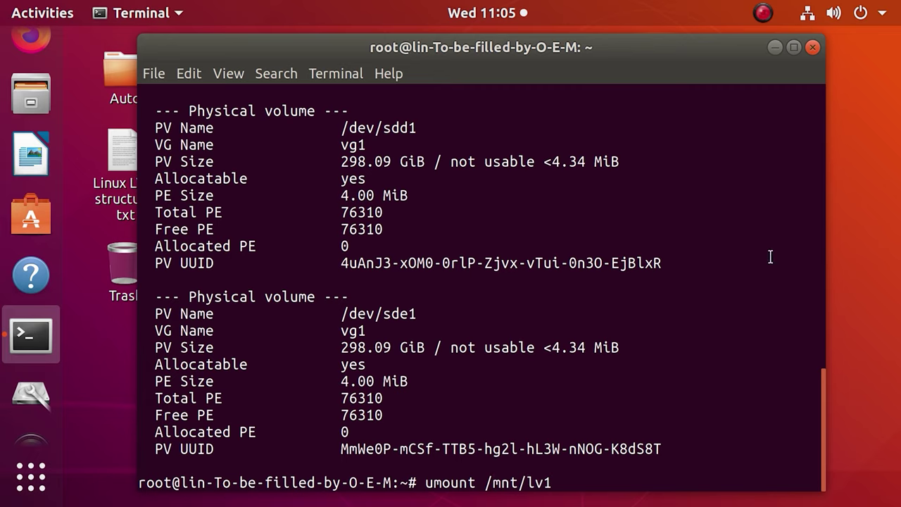
pyautogui.press('Return')
pyautogui.write('lvre')
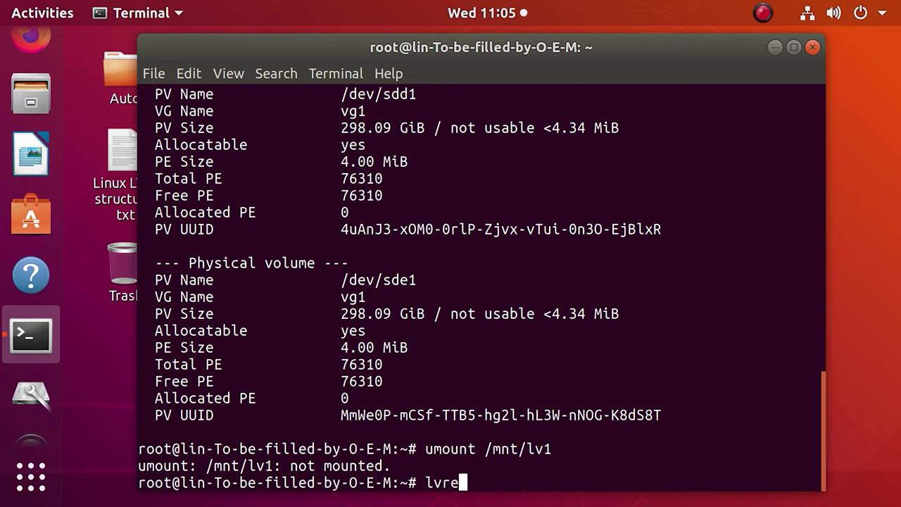
pyautogui.write('move /')
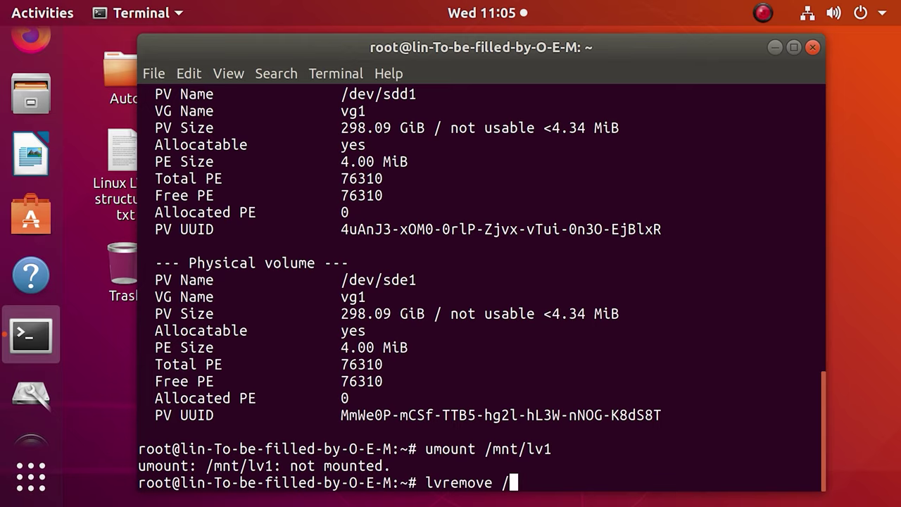
pyautogui.write('dev/vg1/')
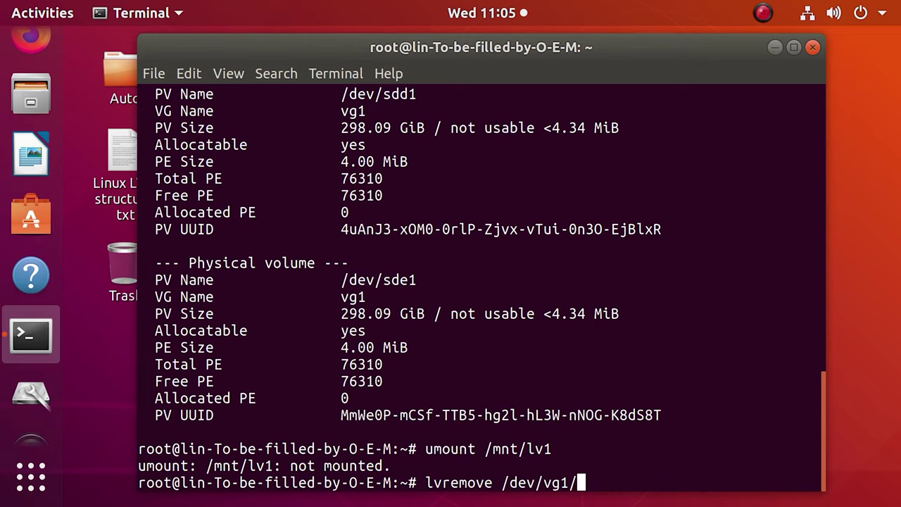
pyautogui.write('lv1')
pyautogui.press('Return')
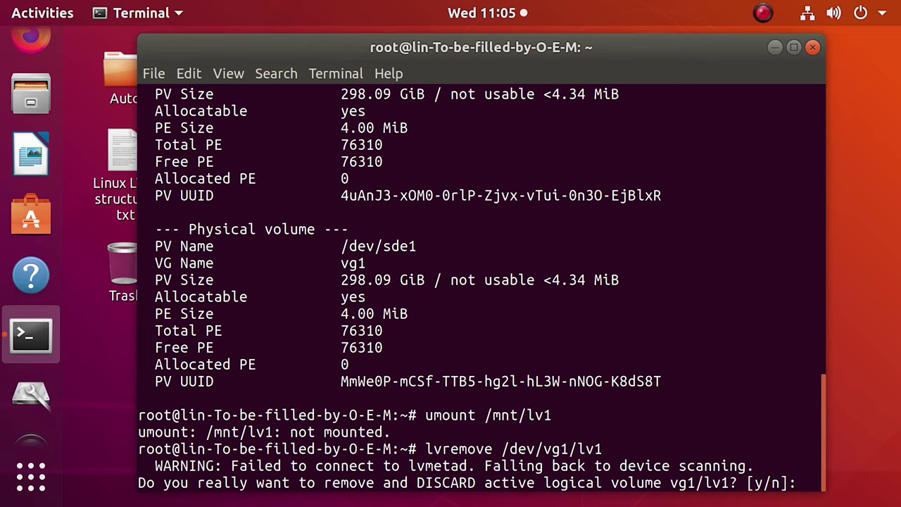
pyautogui.write('y')
pyautogui.press('Return')
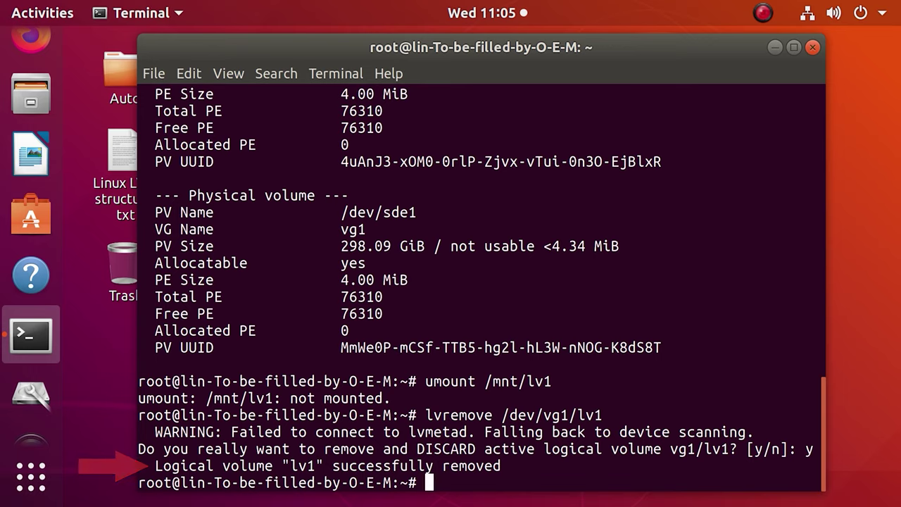
# - Remove the volume group vg1 with vgremove
pyautogui.write('vgre')
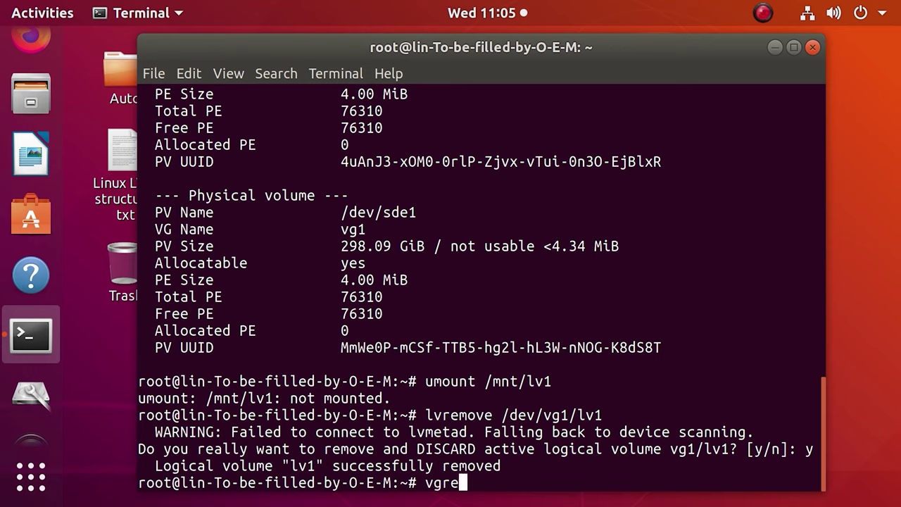
pyautogui.write('move vg1')
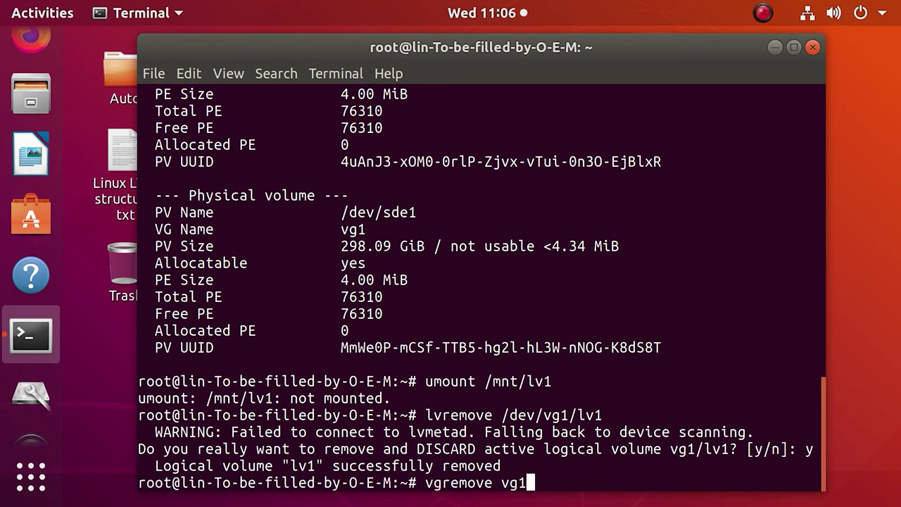
pyautogui.press('Return')
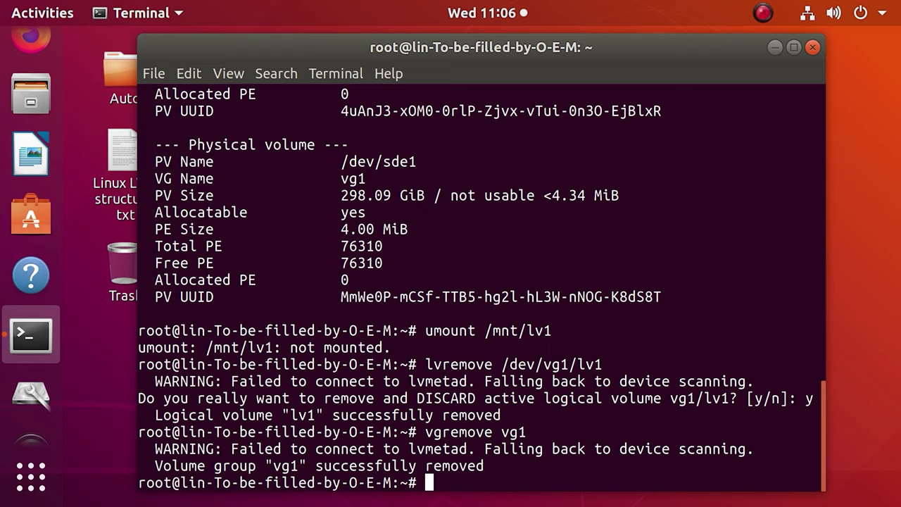
# - Remove the physical volumes /dev/sdb1, /dev/sdc1, /dev/sdd1 and /dev/sde1 in a single pvremove command
pyautogui.write('pvremove /de')
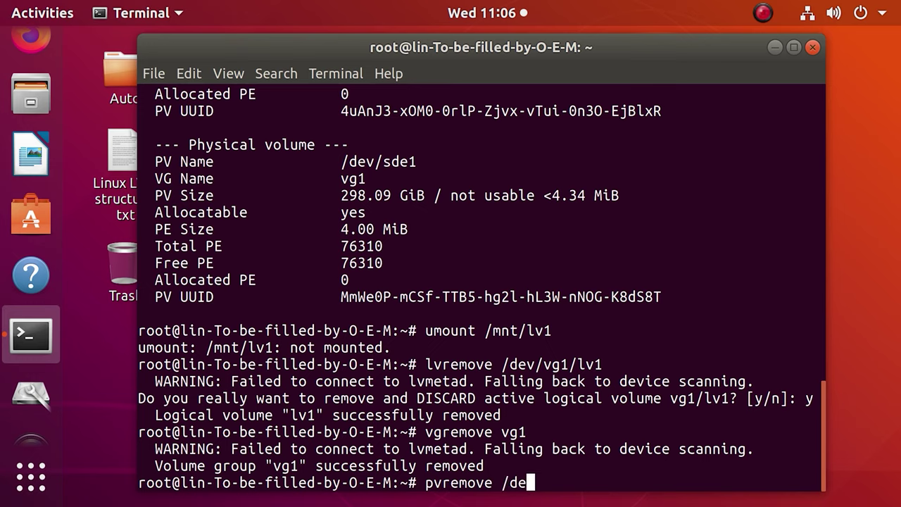
pyautogui.write('v/sdb1 /dev/sdc1 /de')
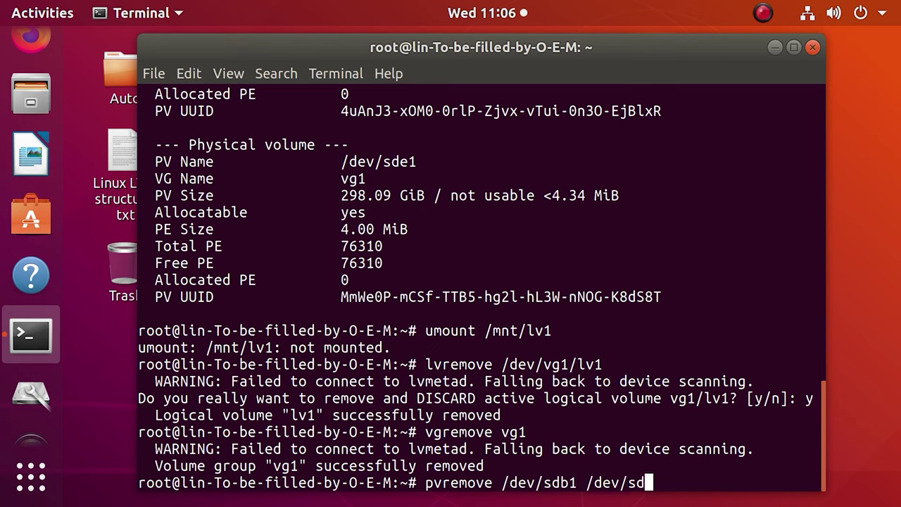
pyautogui.write('v/sdd1 /dev/')
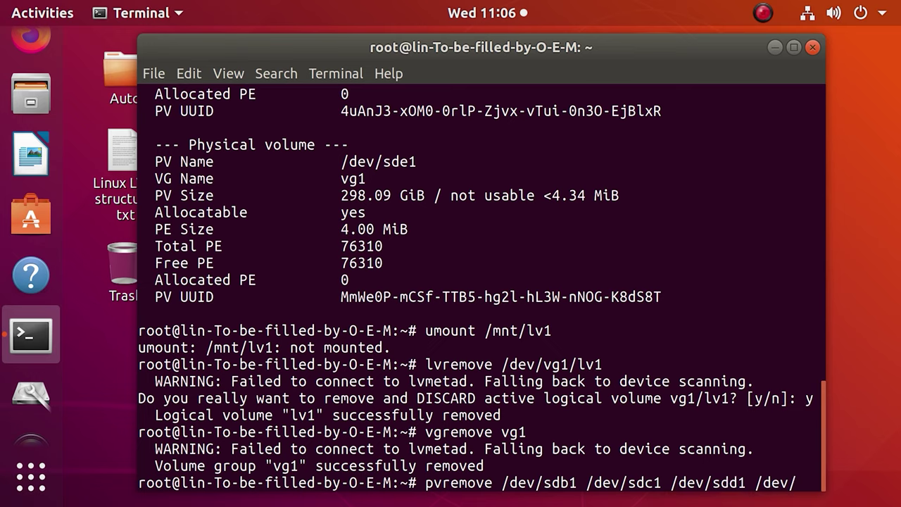
pyautogui.write('sde')
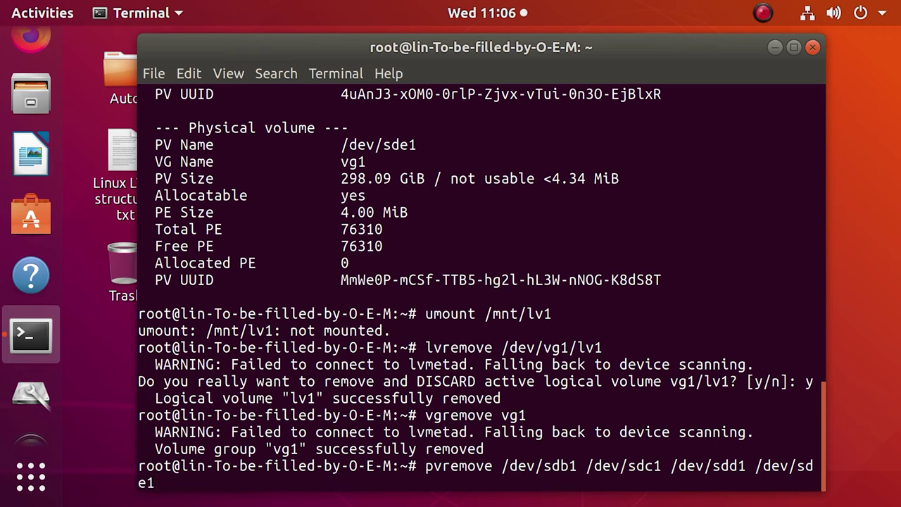
pyautogui.write('1')
pyautogui.press('Return')
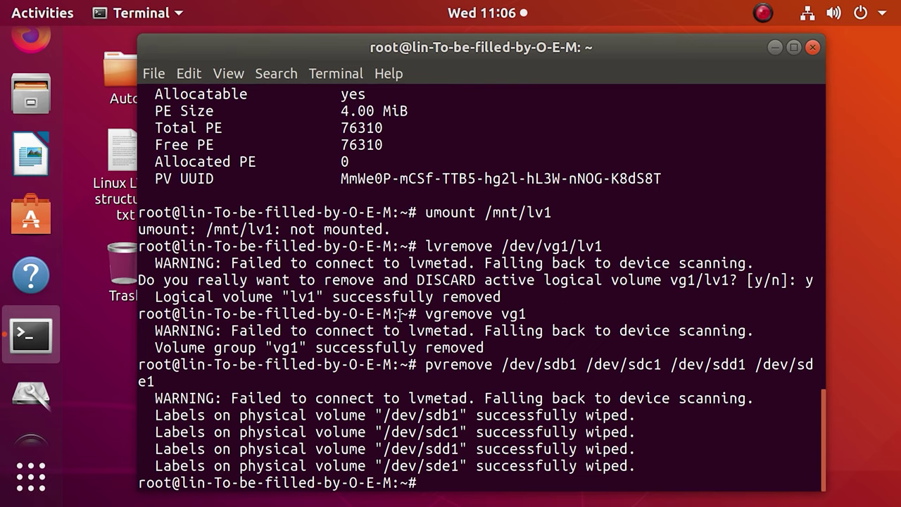
# - Check the partitions of the four 320 GB disks in Disks, and return to Terminal to run pvdisplay
pyautogui.click(35, 402)
pyautogui.click(217, 127)
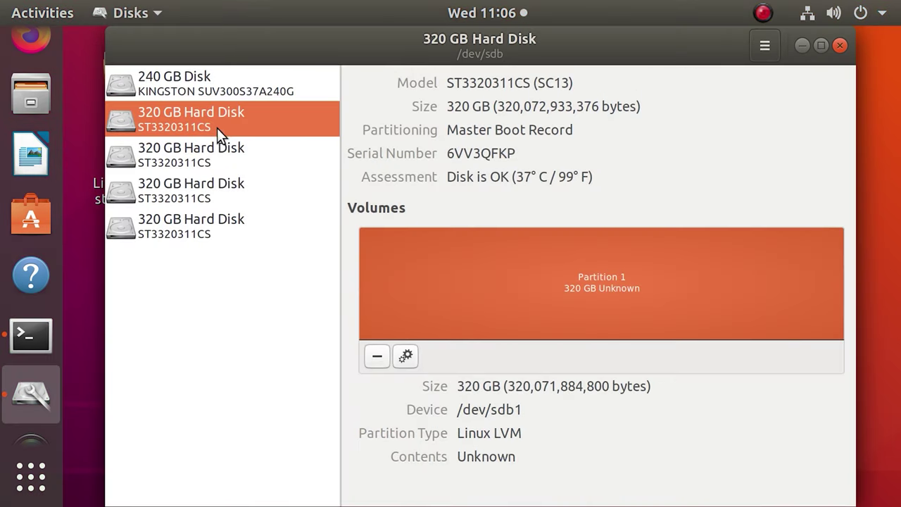
pyautogui.click(213, 155)
pyautogui.click(212, 178)
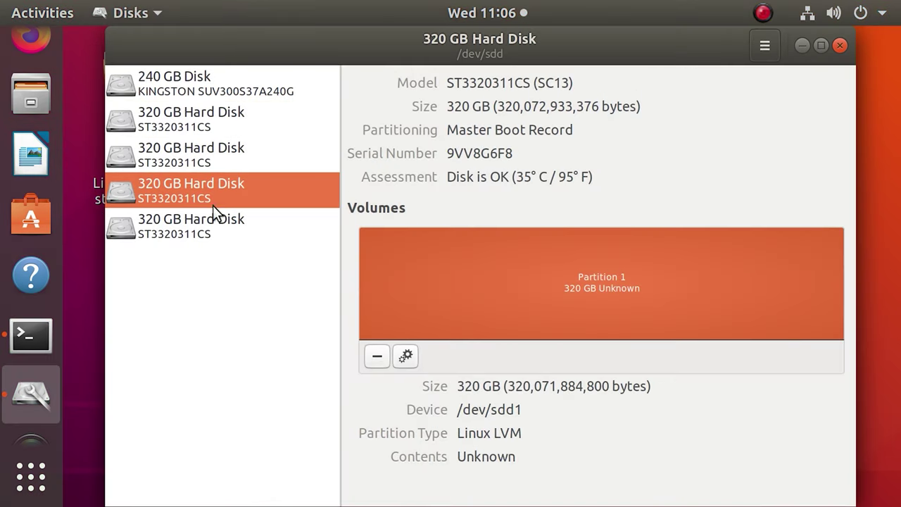
pyautogui.click(214, 220)
pyautogui.click(803, 46)
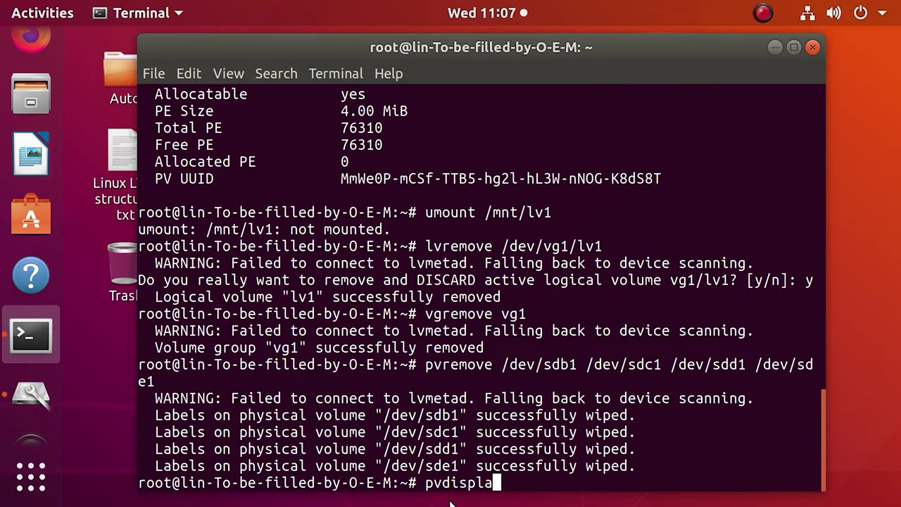
pyautogui.press('Return')
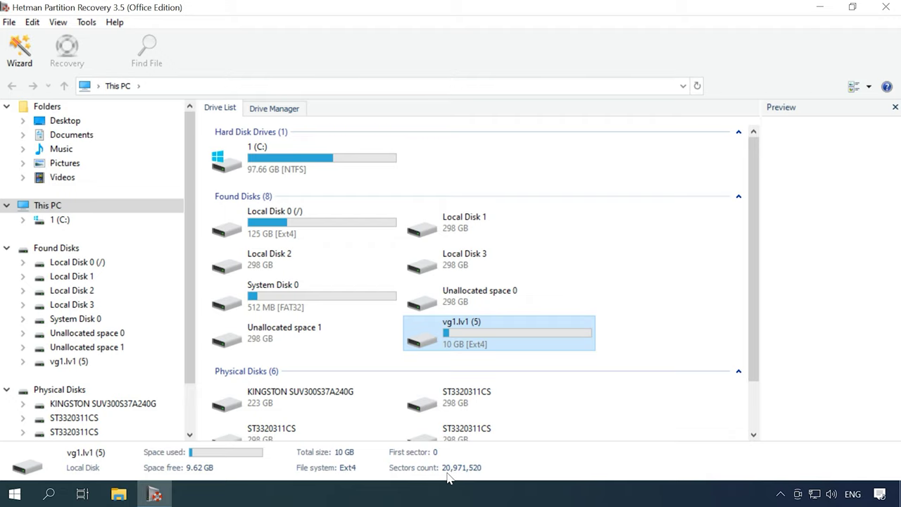
# - In Hetman Partition Recovery, open the found disk vg1.lv1 (5) and run a fast scan on it
pyautogui.rightClick(507, 323)
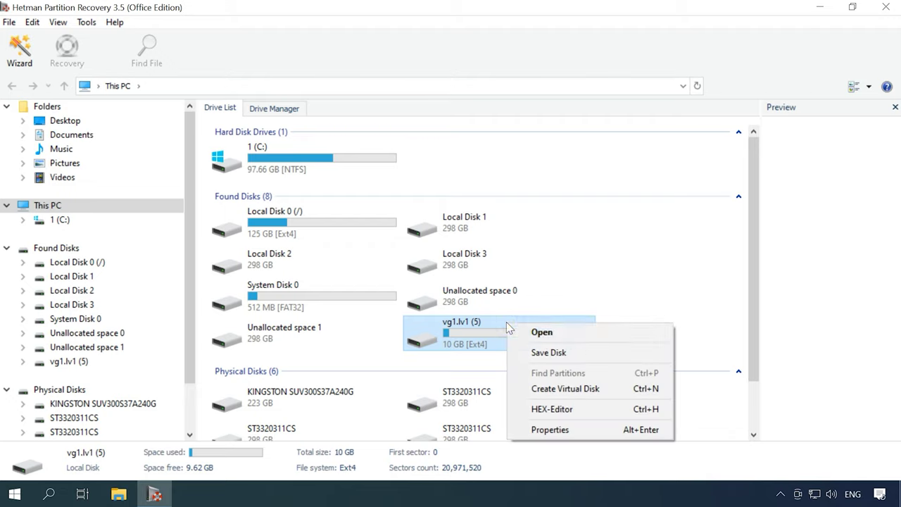
pyautogui.click(553, 340)
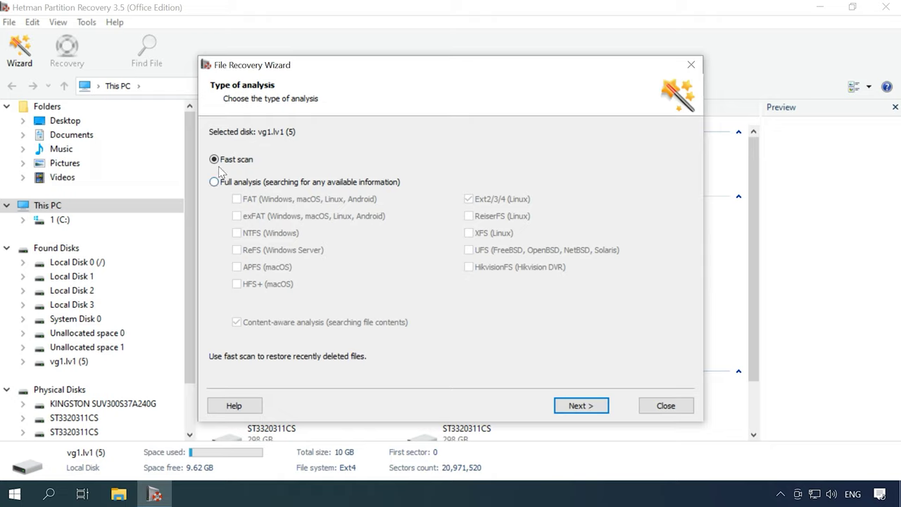
pyautogui.click(581, 406)
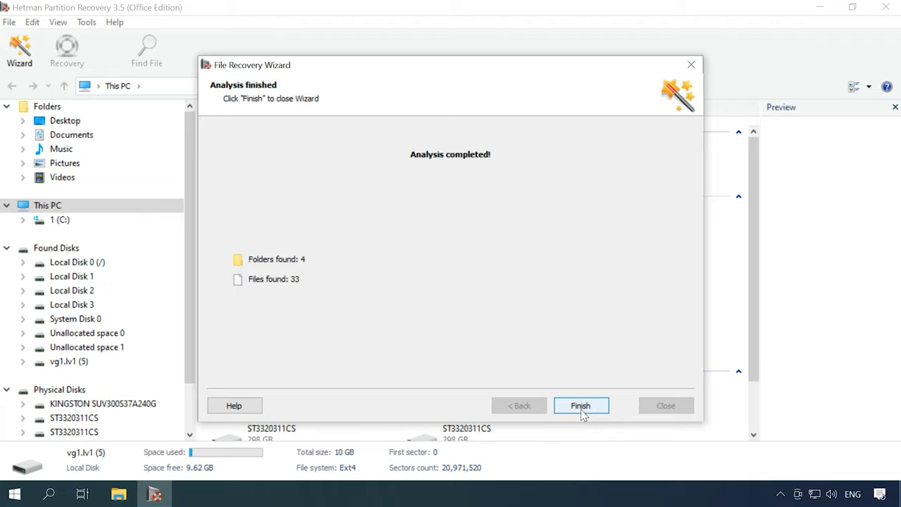
pyautogui.click(581, 406)
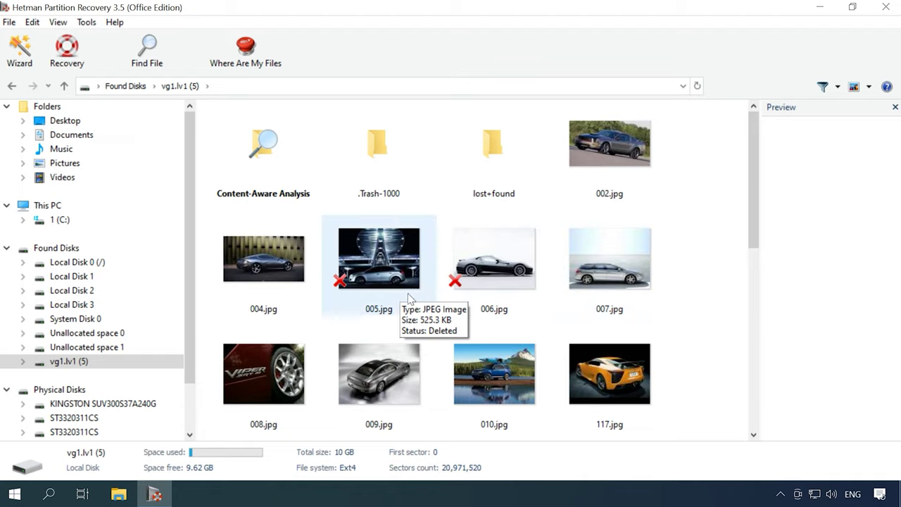
# - Analyze vg1.lv1 (5) again with a full analysis for Ext2/3/4, with content-aware analysis enabled
pyautogui.rightClick(71, 360)
pyautogui.click(121, 258)
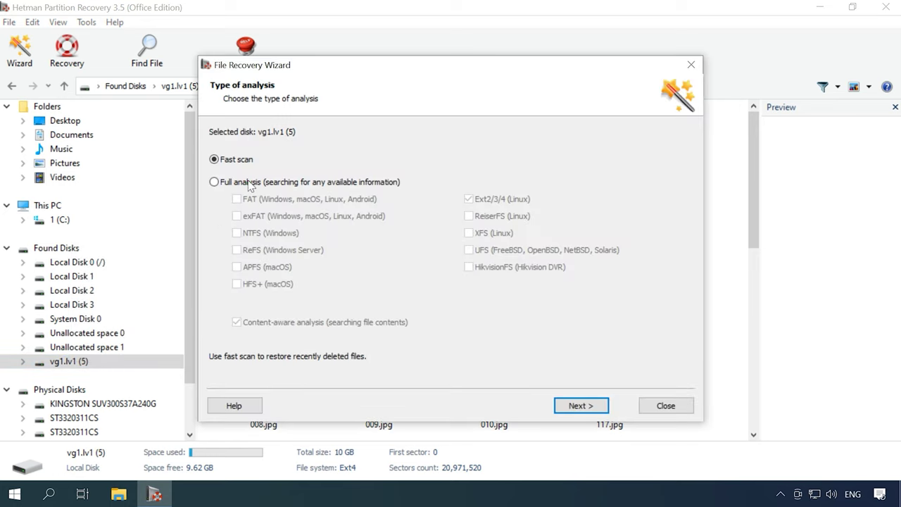
pyautogui.click(250, 183)
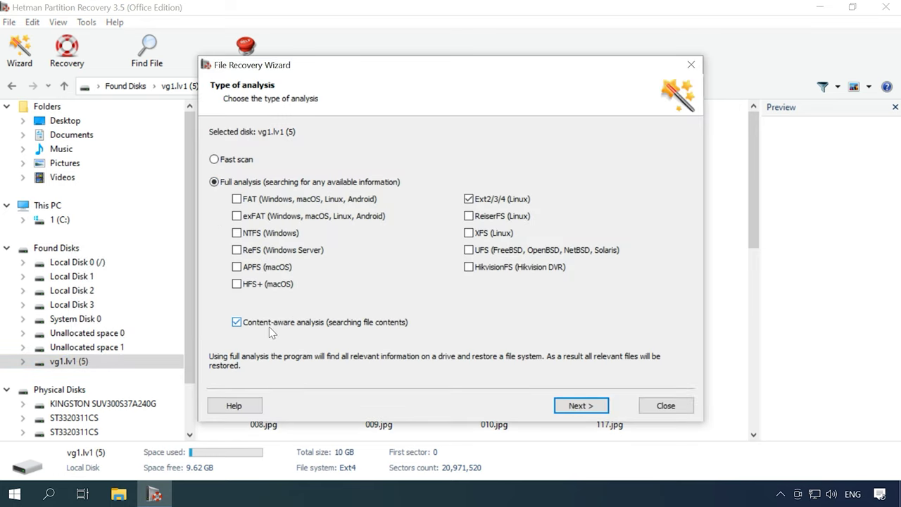
pyautogui.click(583, 412)
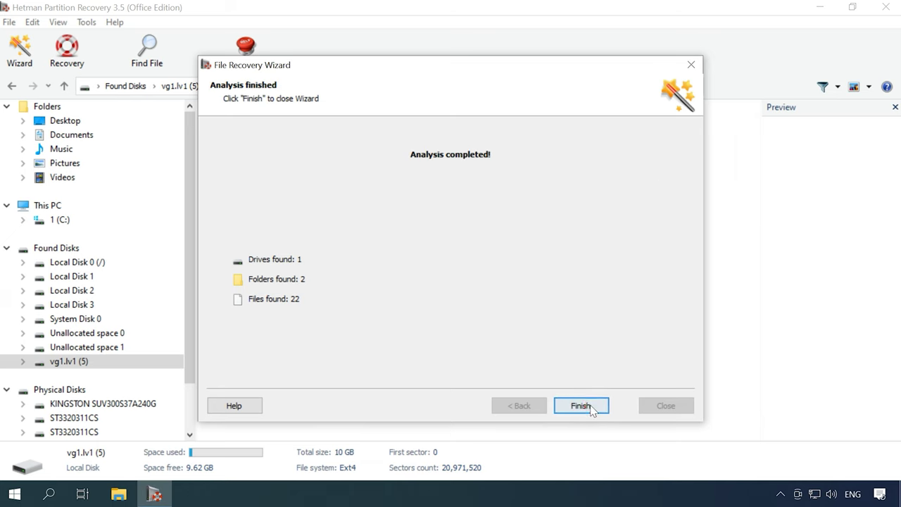
pyautogui.click(581, 405)
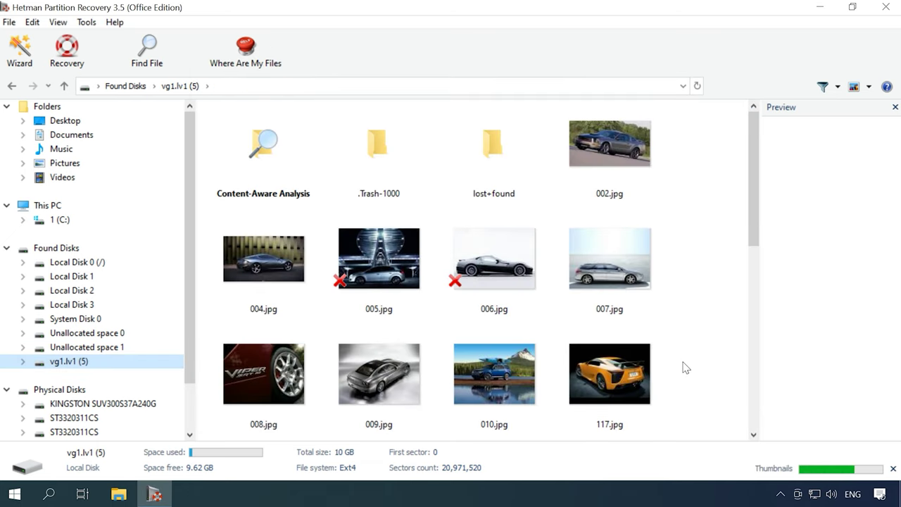
# - Select the deleted files 005.jpg, 006.jpg, 118.jpg, Baton Twirling - 31237.mp4 and Car Racing - 74.mp4 together
pyautogui.scroll(-5, 686, 367)
pyautogui.scroll(5, 686, 367)
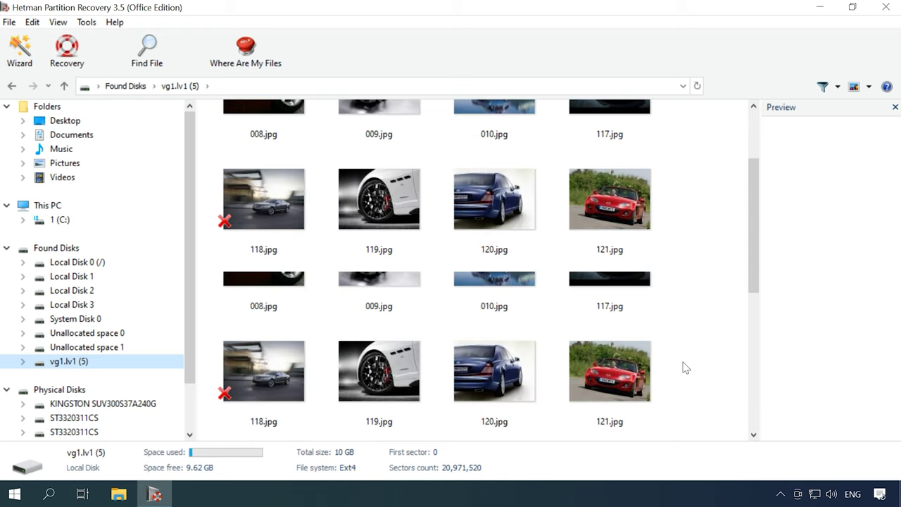
pyautogui.click(539, 297)
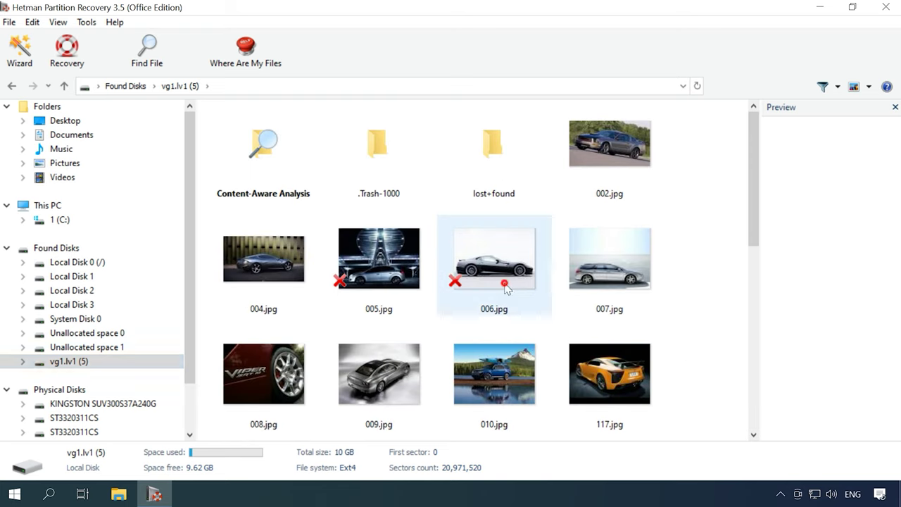
pyautogui.keyDown('ctrl'); pyautogui.click(426, 287); pyautogui.keyUp('ctrl')
pyautogui.scroll(-5, 476, 317)
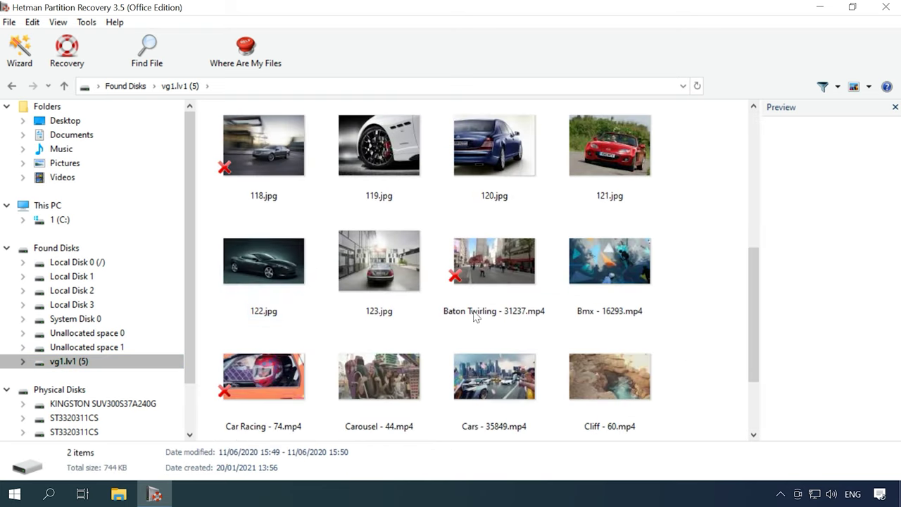
pyautogui.keyDown('ctrl'); pyautogui.click(284, 198); pyautogui.keyUp('ctrl')
pyautogui.scroll(-2, 362, 326)
pyautogui.keyDown('ctrl'); pyautogui.click(520, 175); pyautogui.keyUp('ctrl')
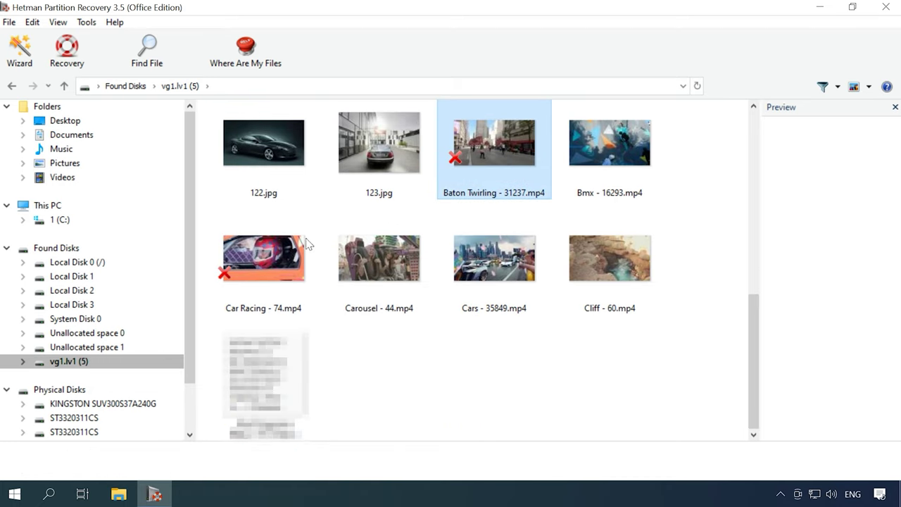
pyautogui.keyDown('ctrl'); pyautogui.click(302, 246); pyautogui.keyUp('ctrl')
pyautogui.scroll(7, 352, 282)
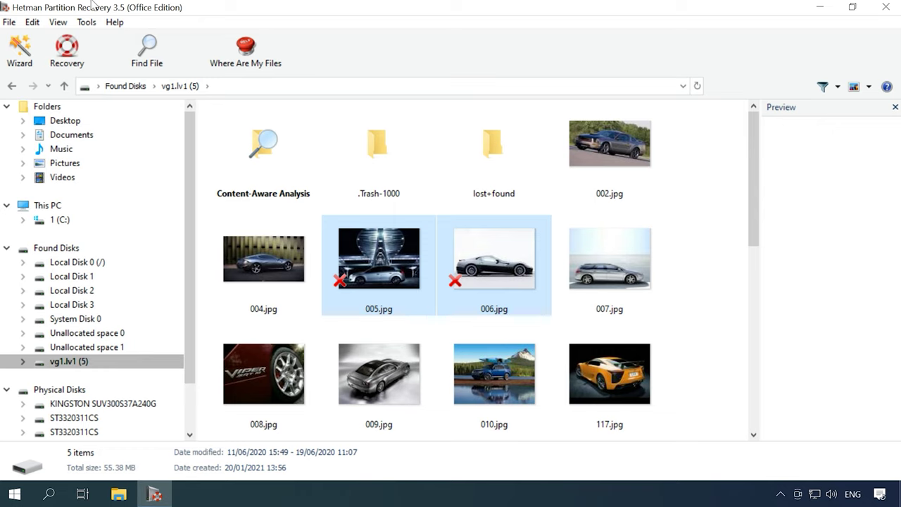
# - Recover the selected files to the hard disk in the folder C:\3\ and finish the recovery wizard
pyautogui.click(60, 68)
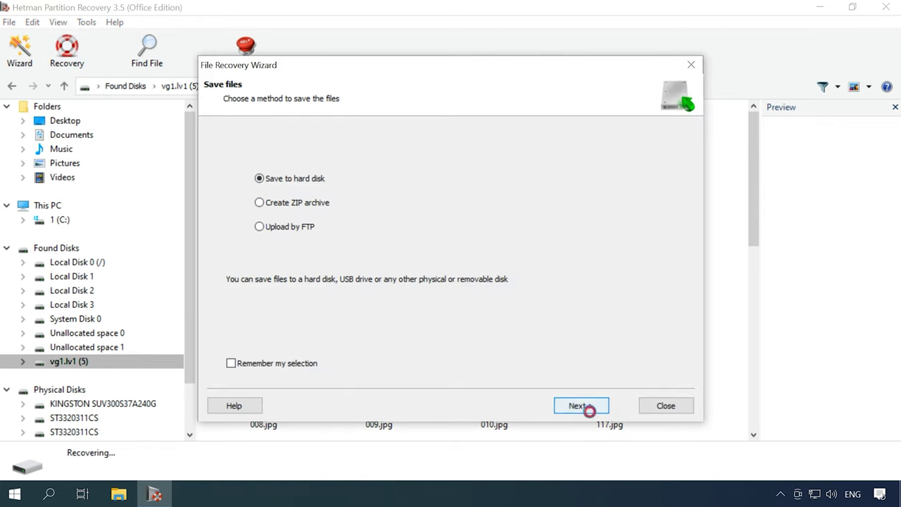
pyautogui.click(589, 409)
pyautogui.doubleClick(401, 168)
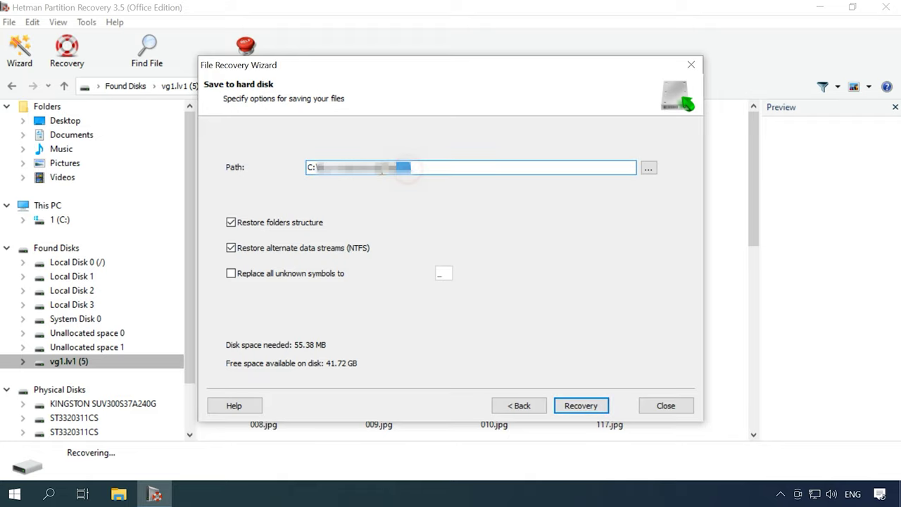
pyautogui.write('\\3\\')
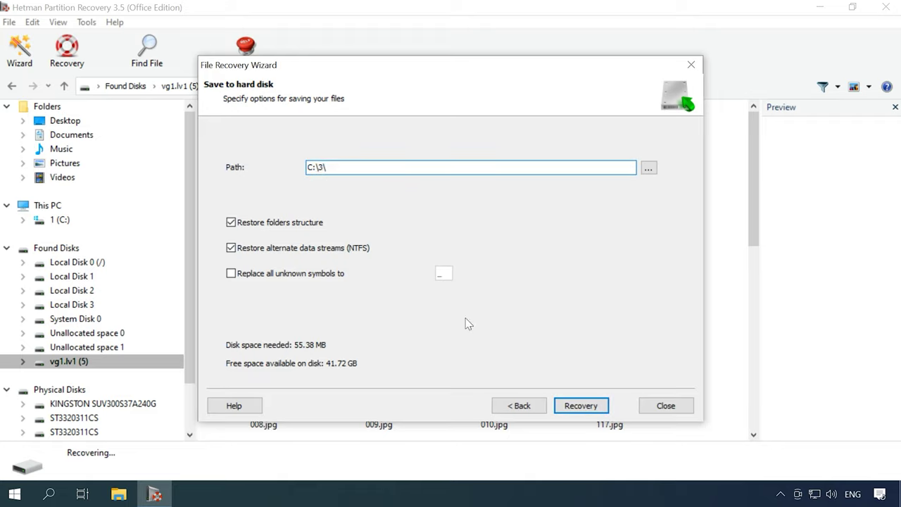
pyautogui.click(582, 411)
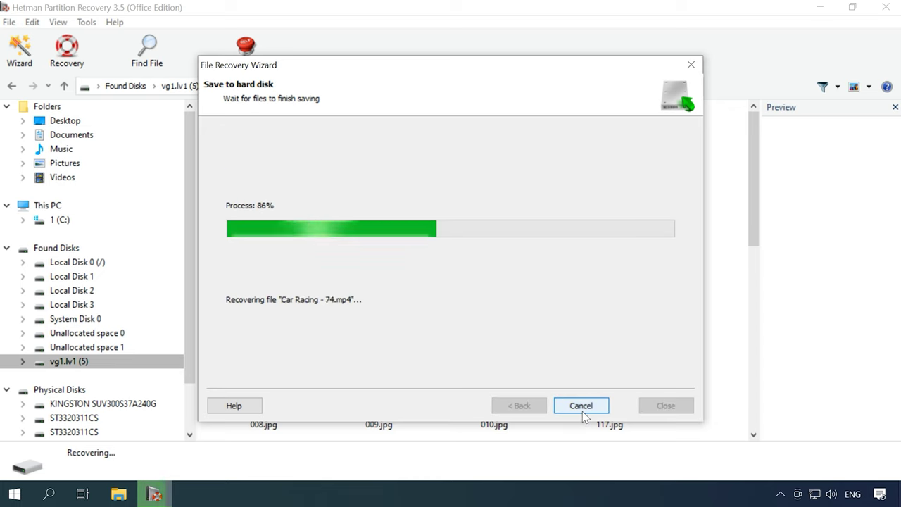
pyautogui.click(576, 416)
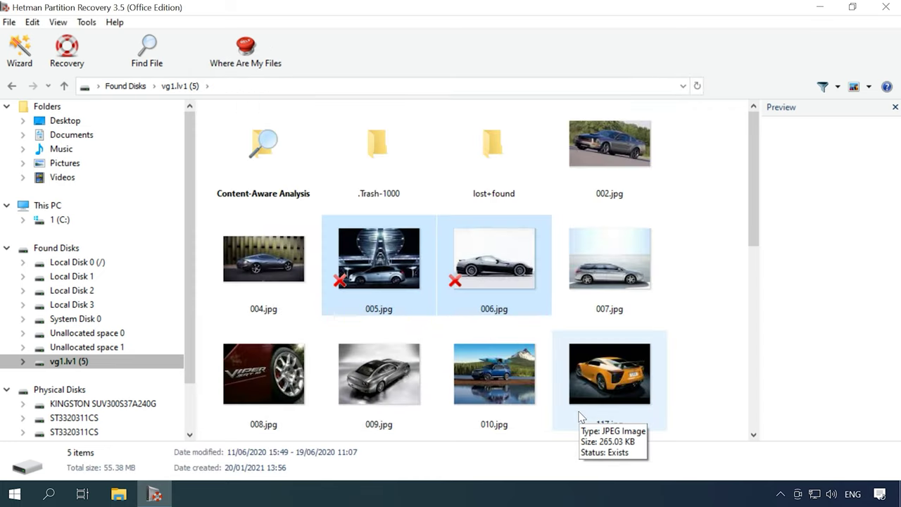
# - Switch to File Explorer and open folder 3 on drive C: to check the recovered files
pyautogui.click(118, 495)
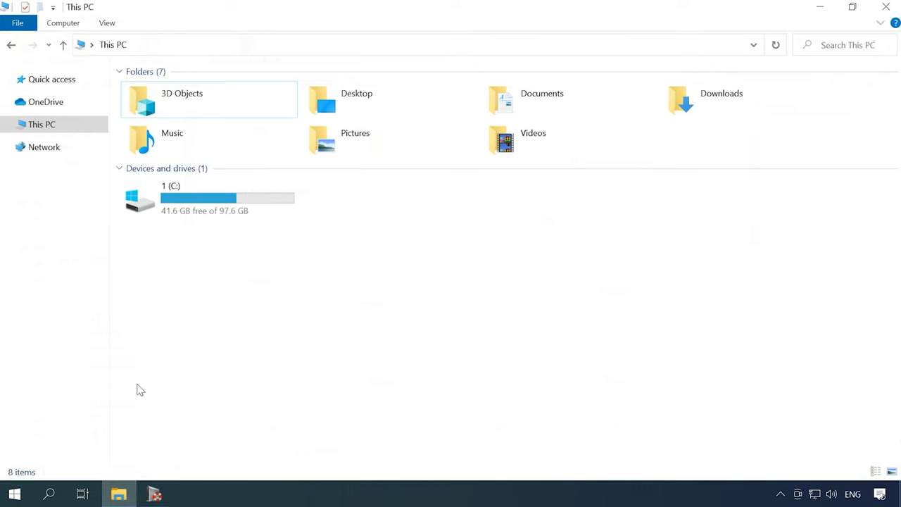
pyautogui.doubleClick(218, 196)
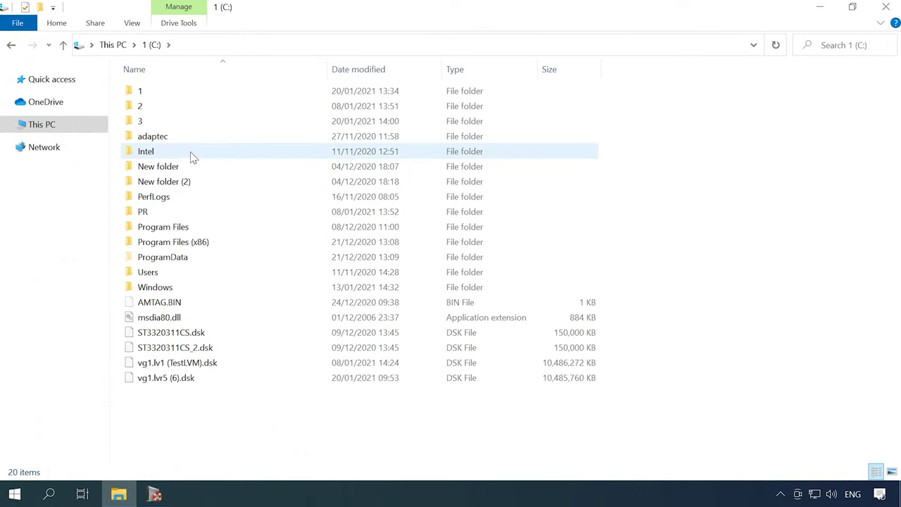
pyautogui.doubleClick(141, 121)
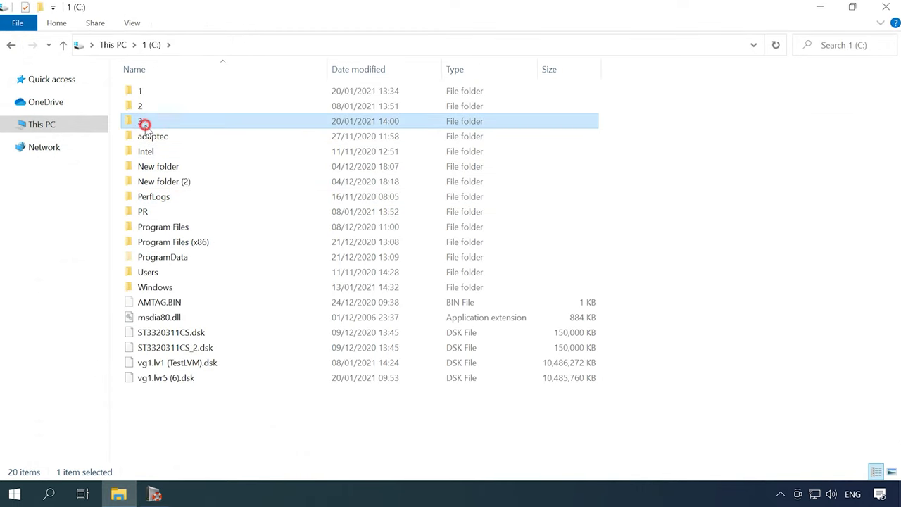